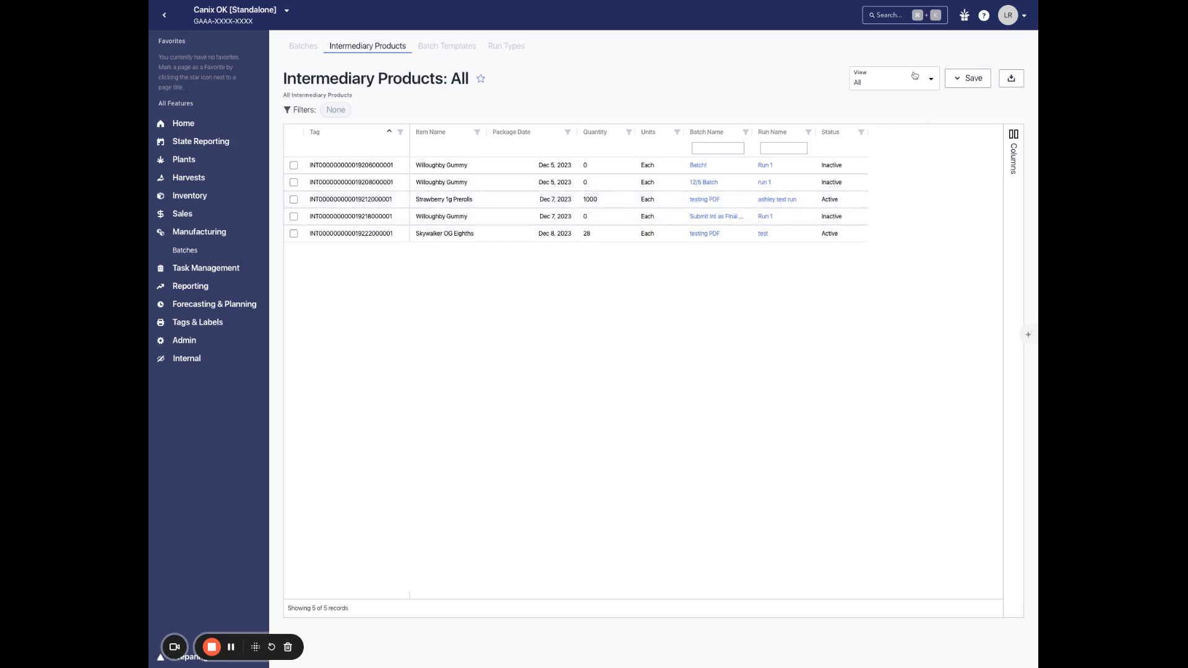
click(891, 79)
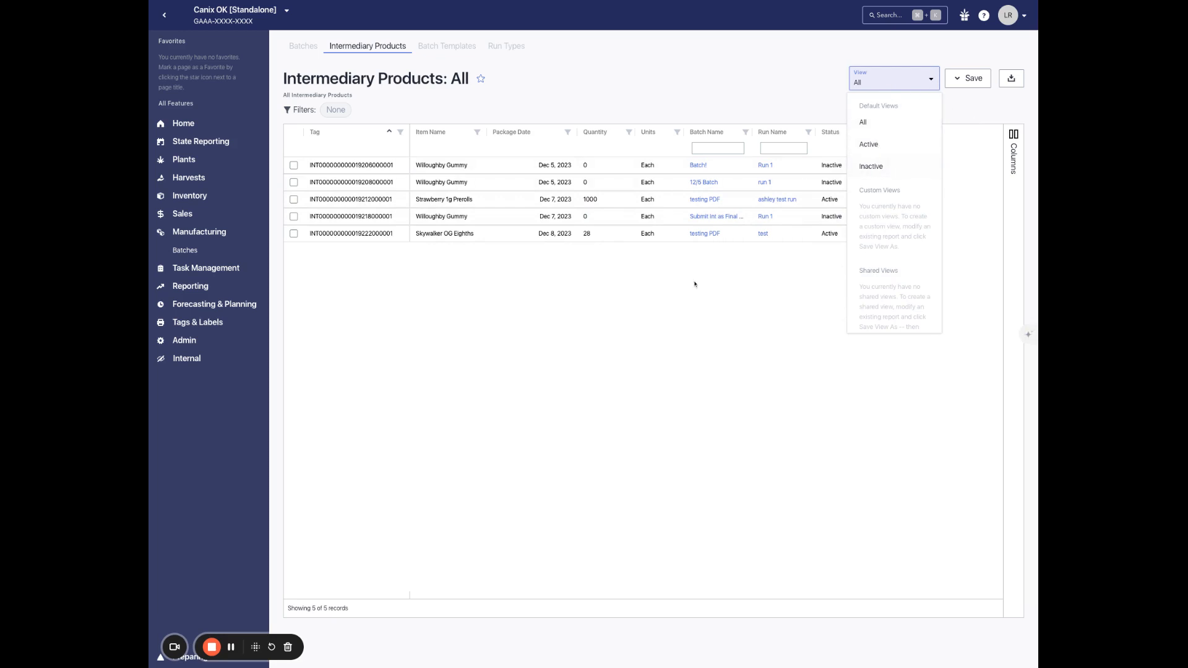
click(661, 337)
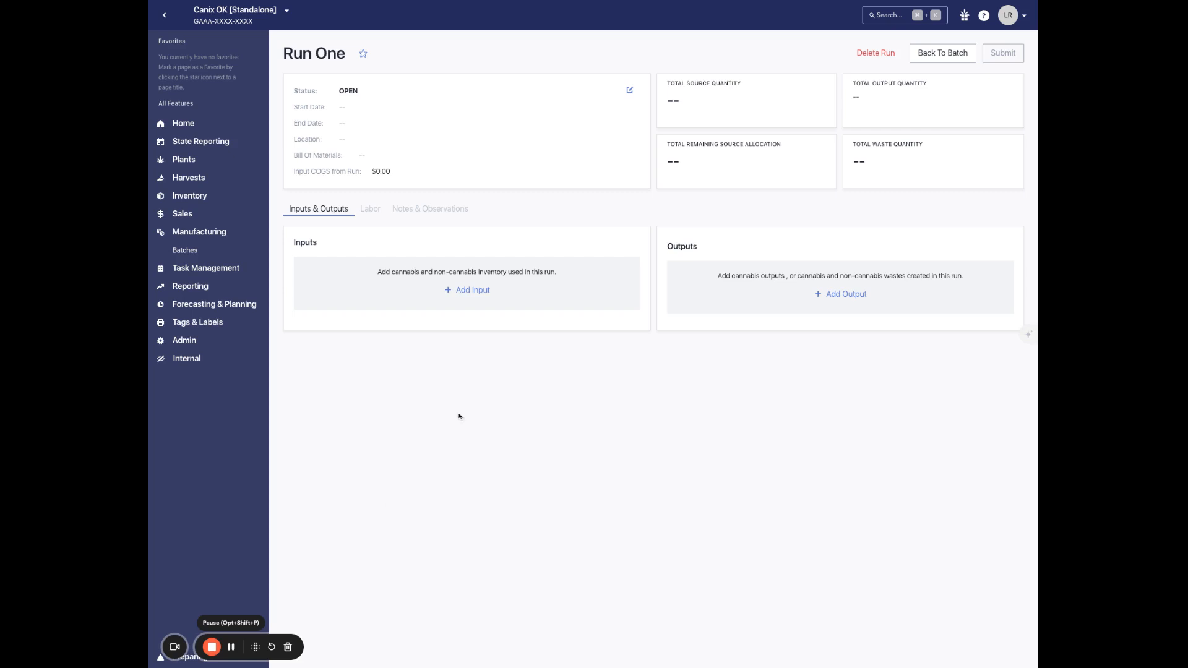
click(469, 290)
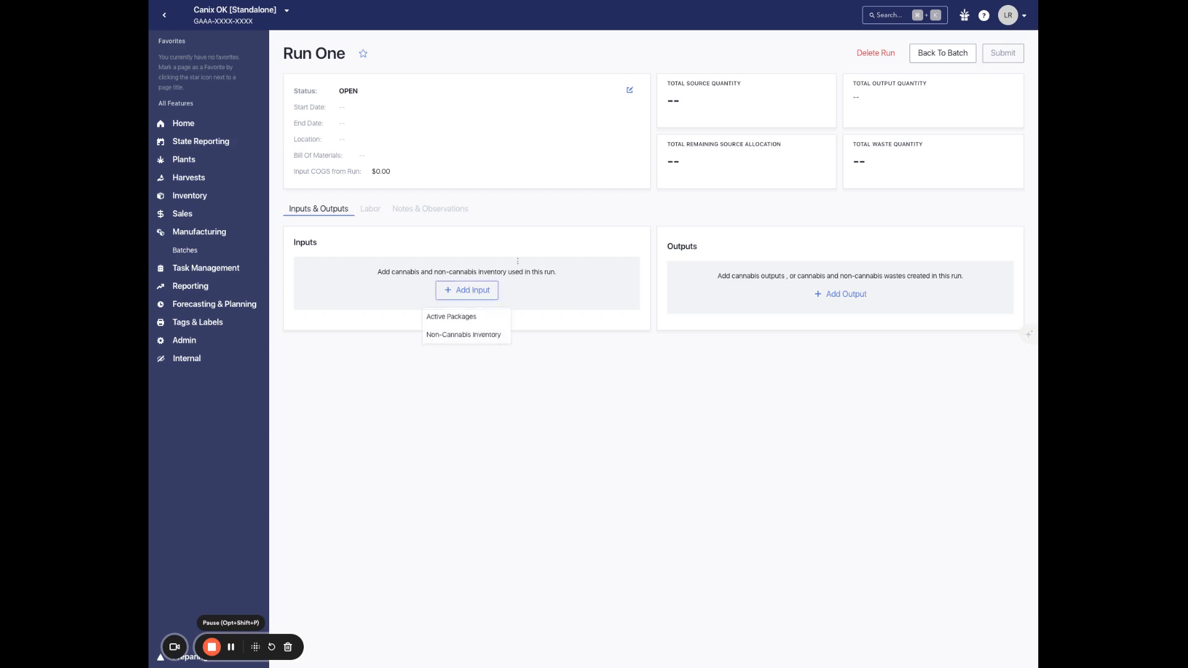
click(467, 316)
click(483, 331)
scroll(563, 443, down, 3)
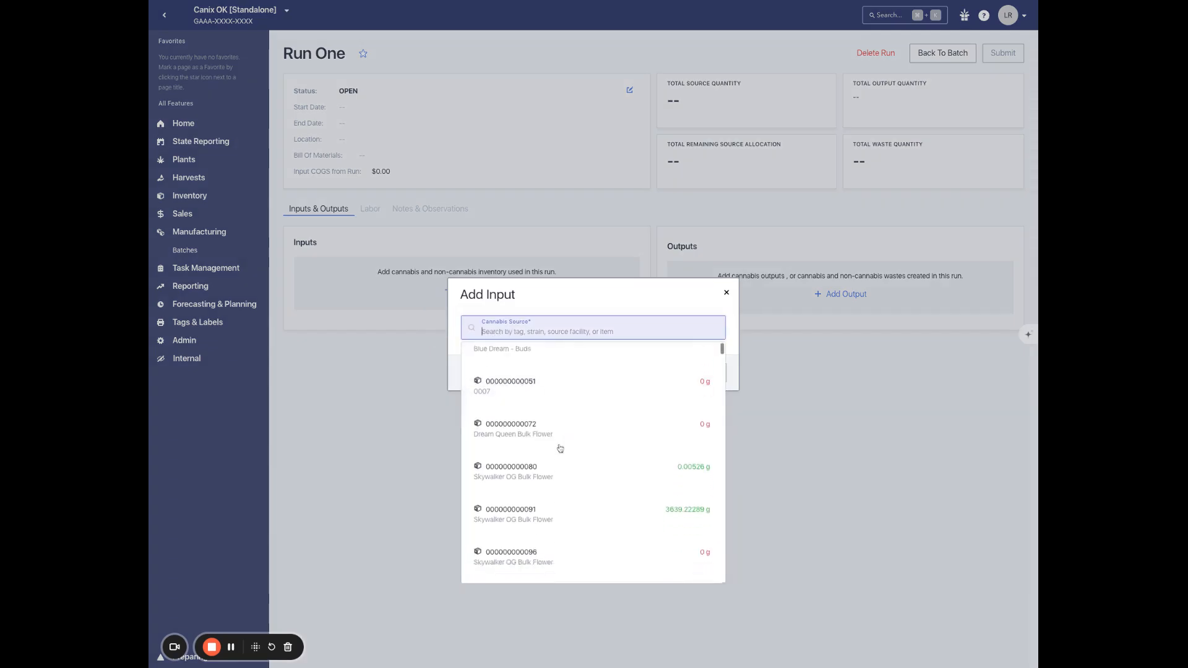
scroll(560, 449, down, 2)
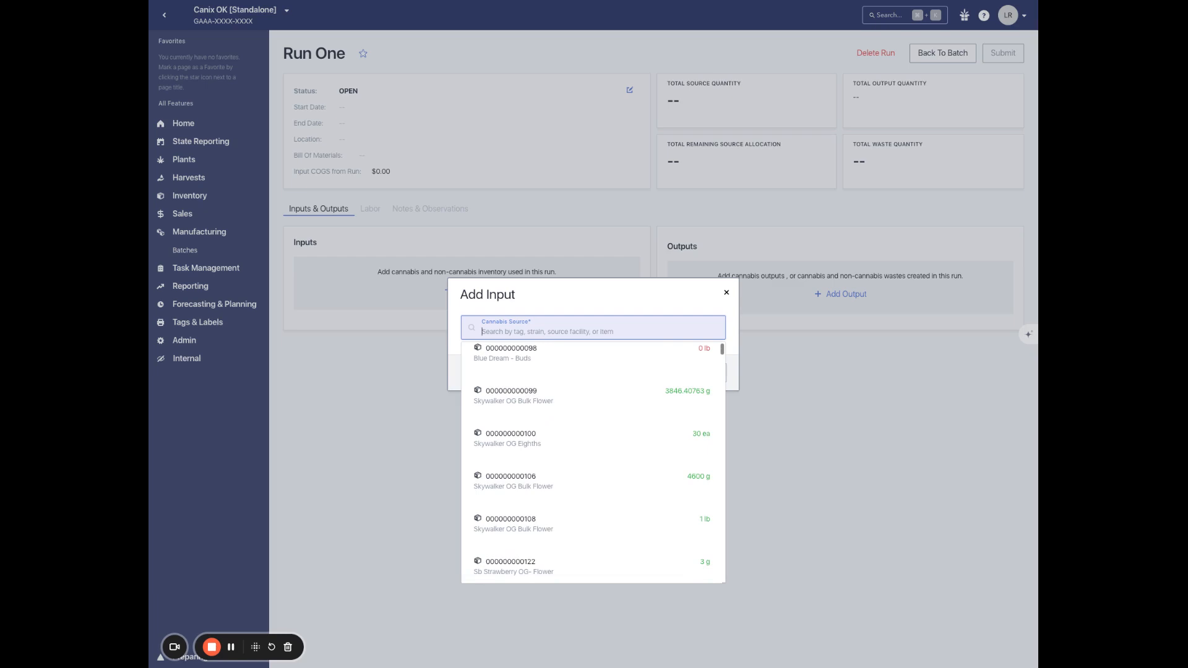
click(543, 481)
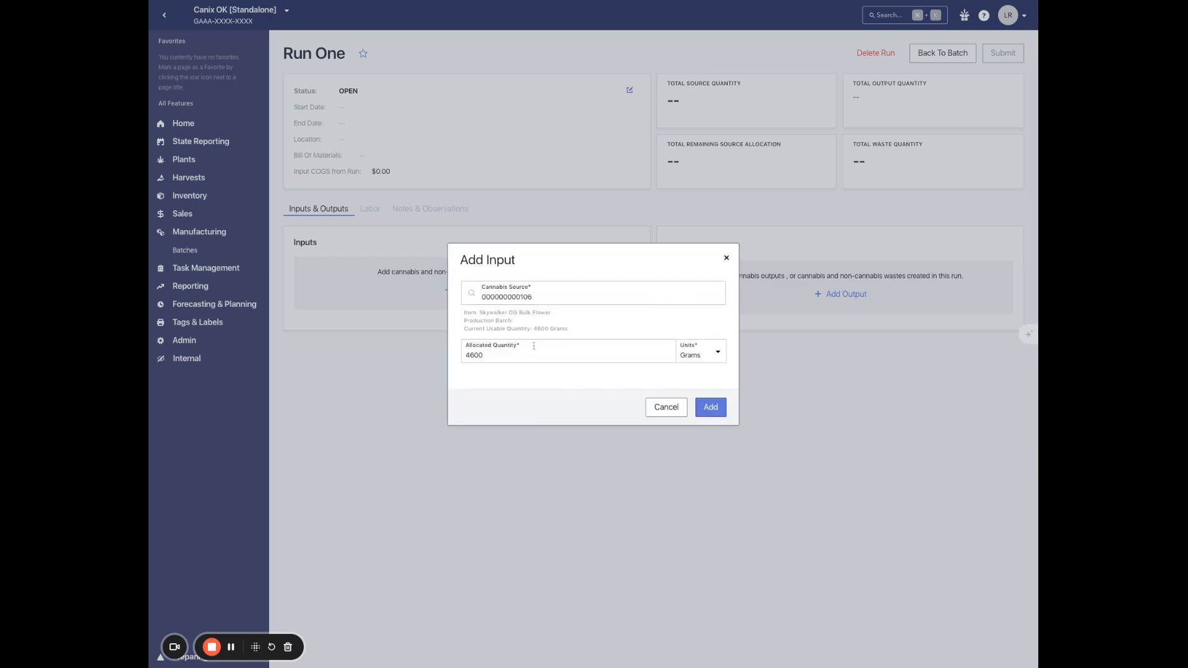
click(534, 350)
text(1000)
click(712, 408)
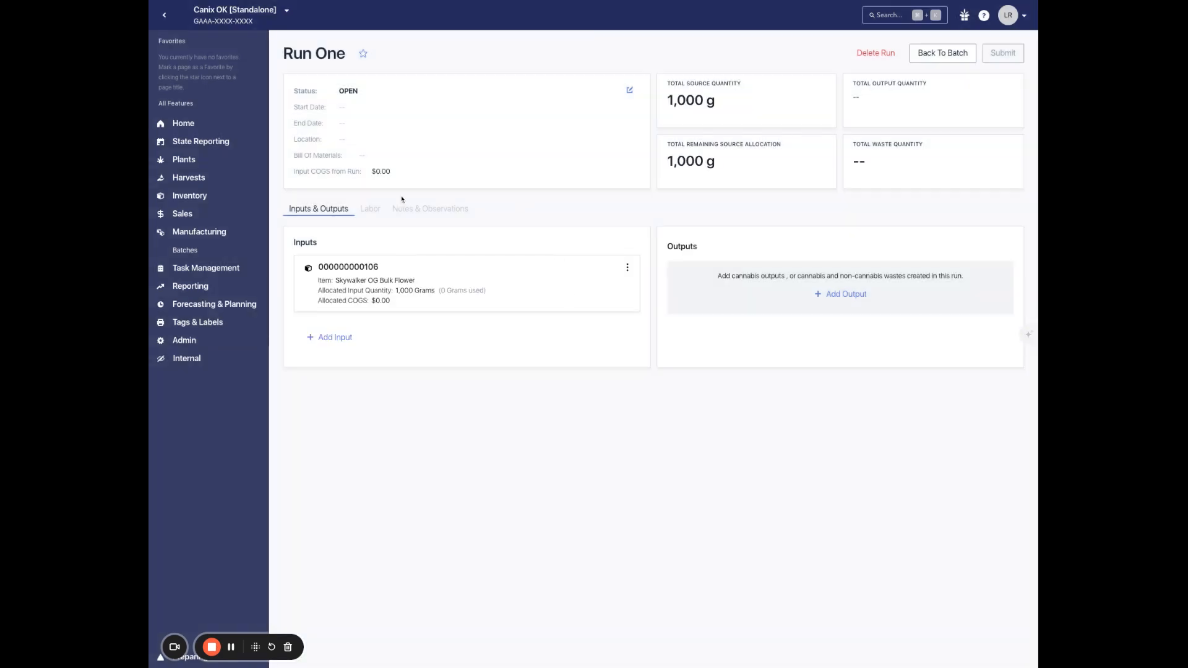
Step: Add the non-cannabis product 100MG THC Mylar Bag as an individual run input with an allocated quantity of 100 each
click(352, 338)
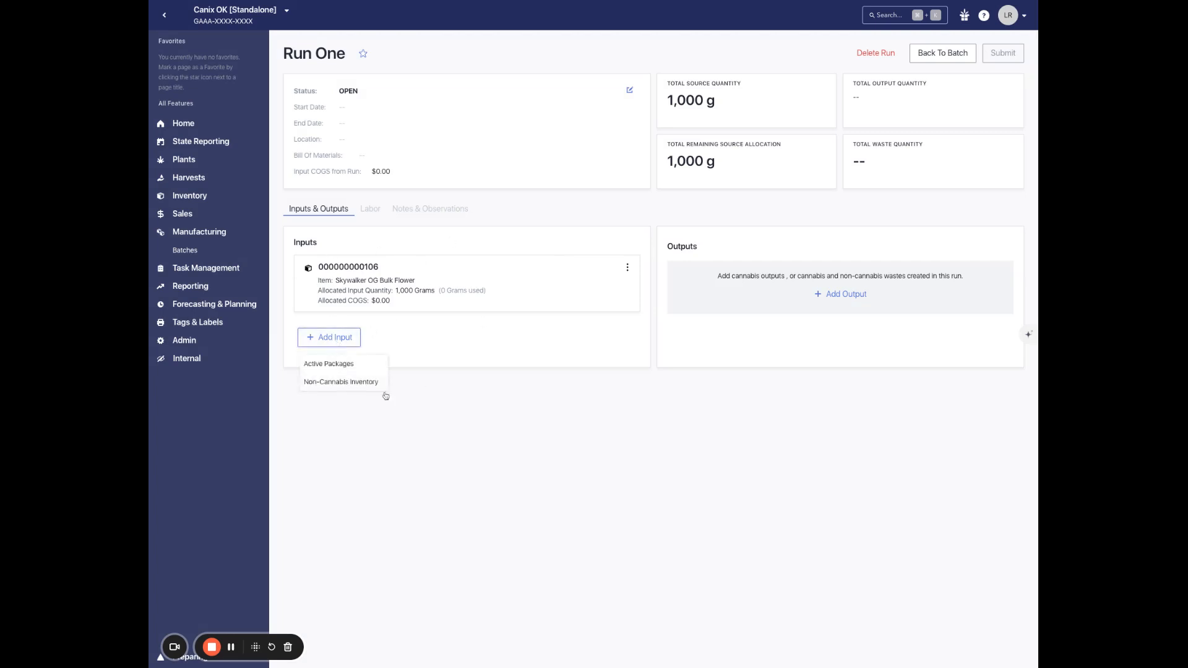
click(324, 381)
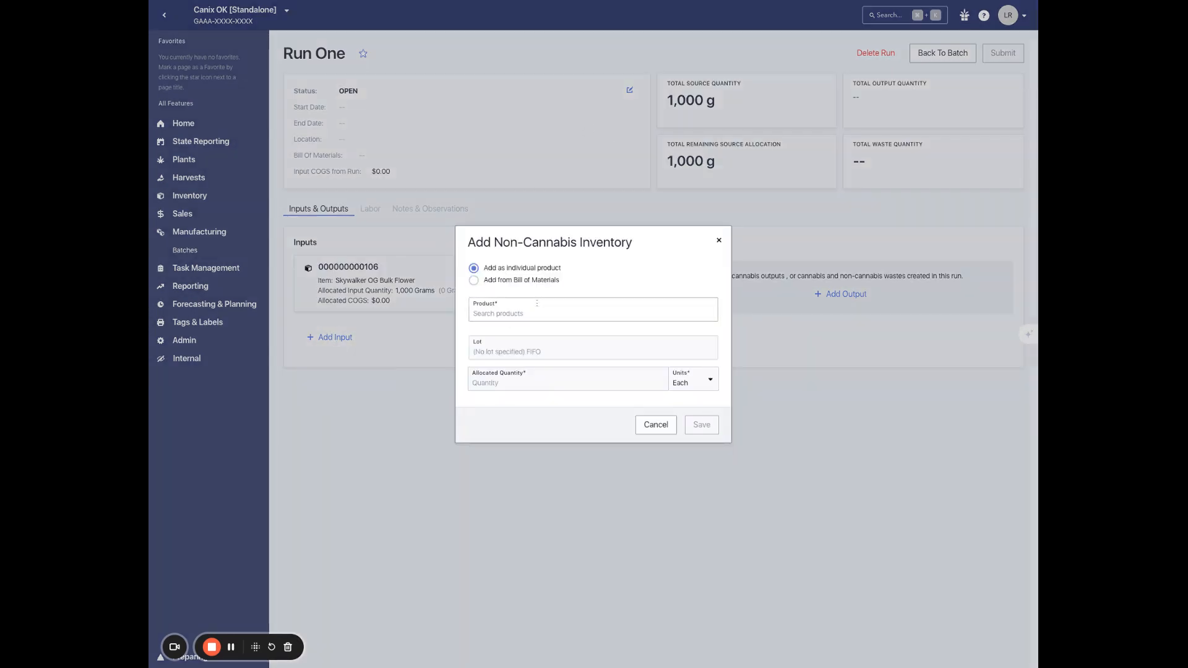
click(541, 315)
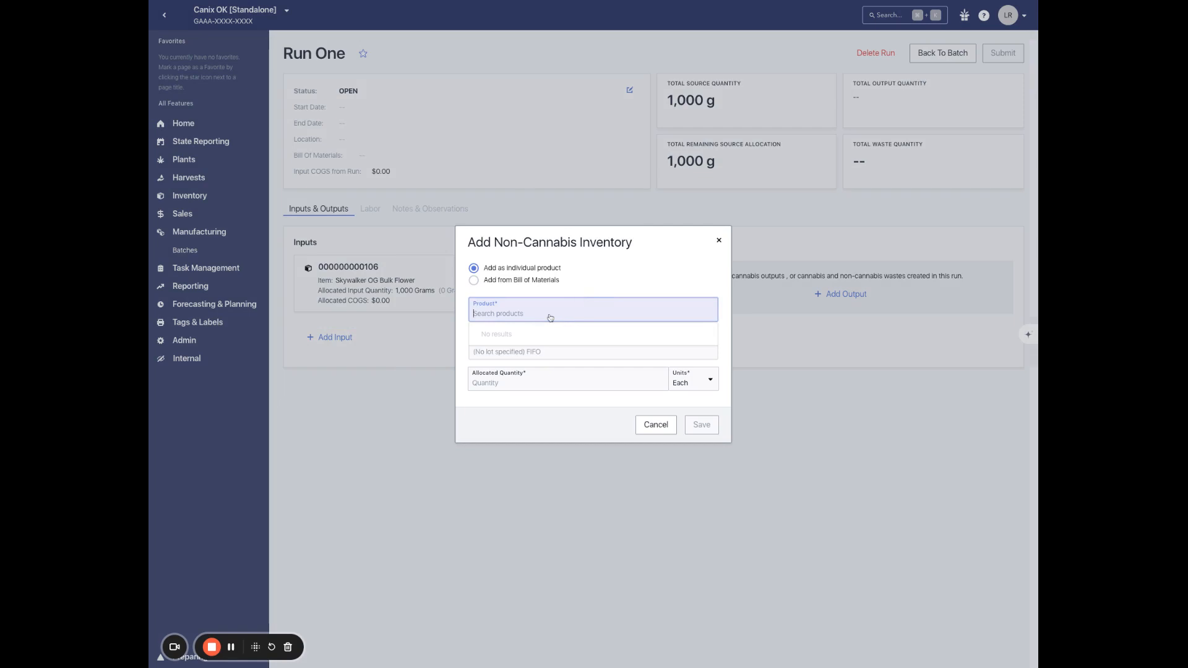
text(mylar)
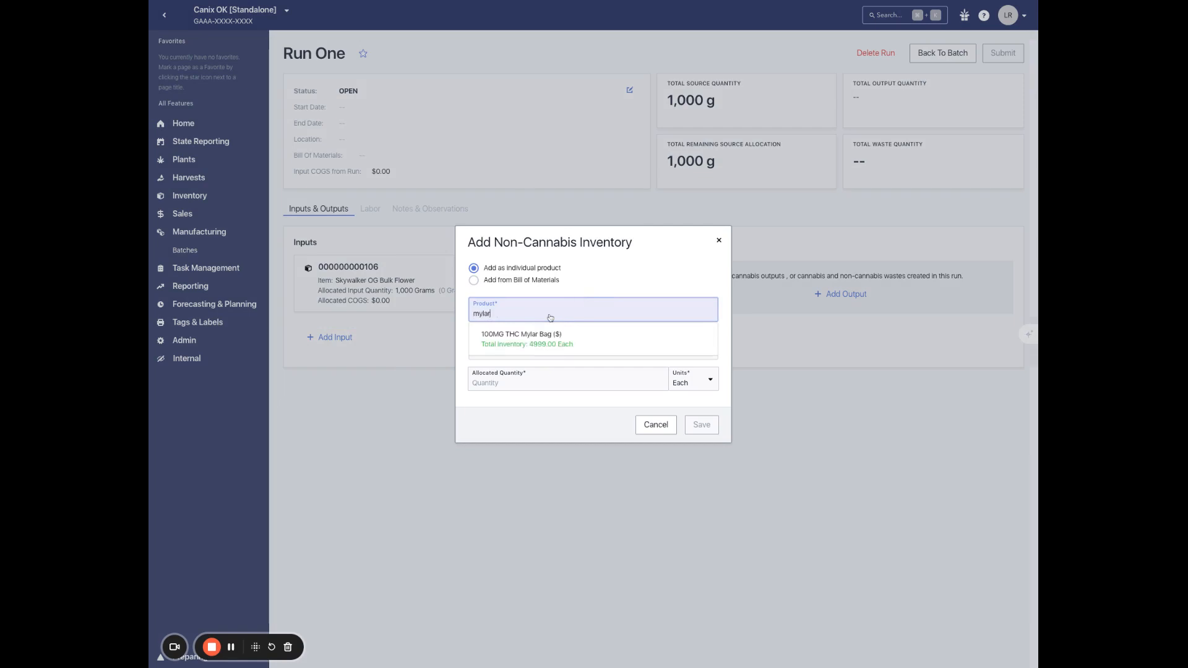
click(566, 346)
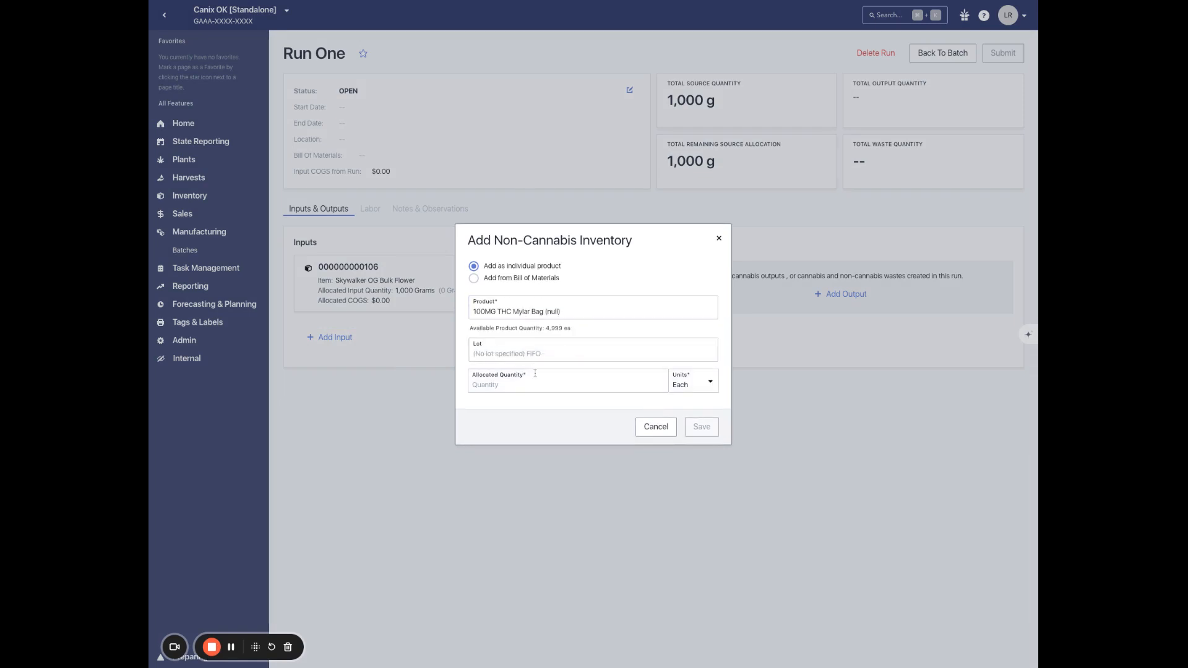
click(558, 382)
text(100)
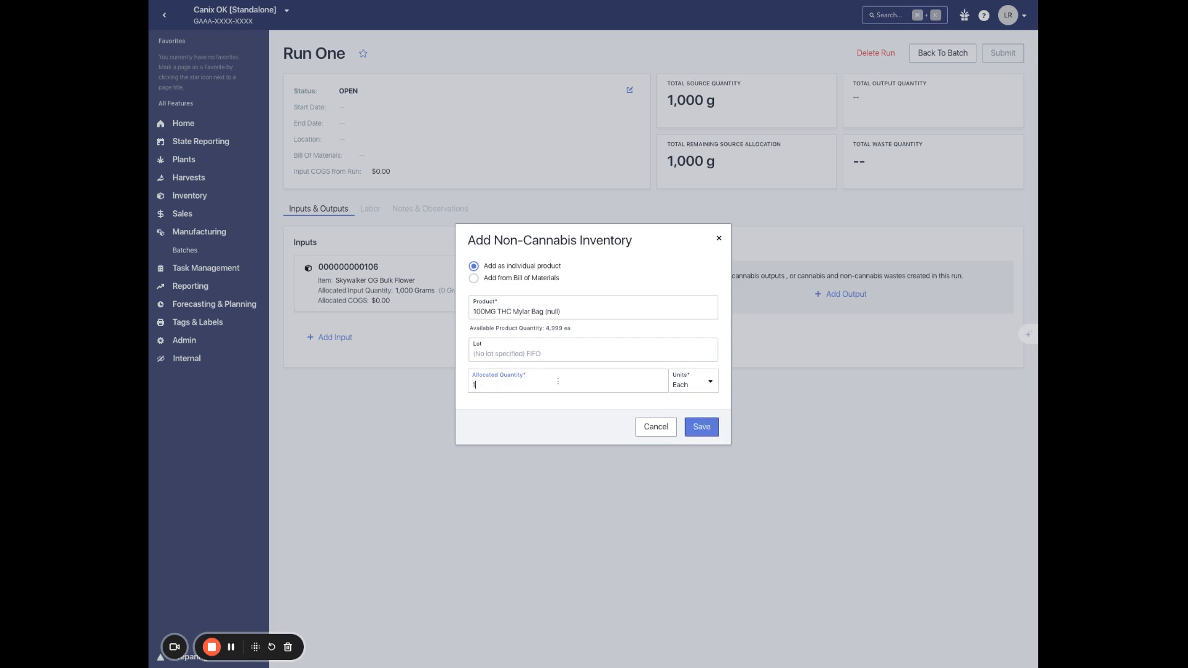
click(709, 433)
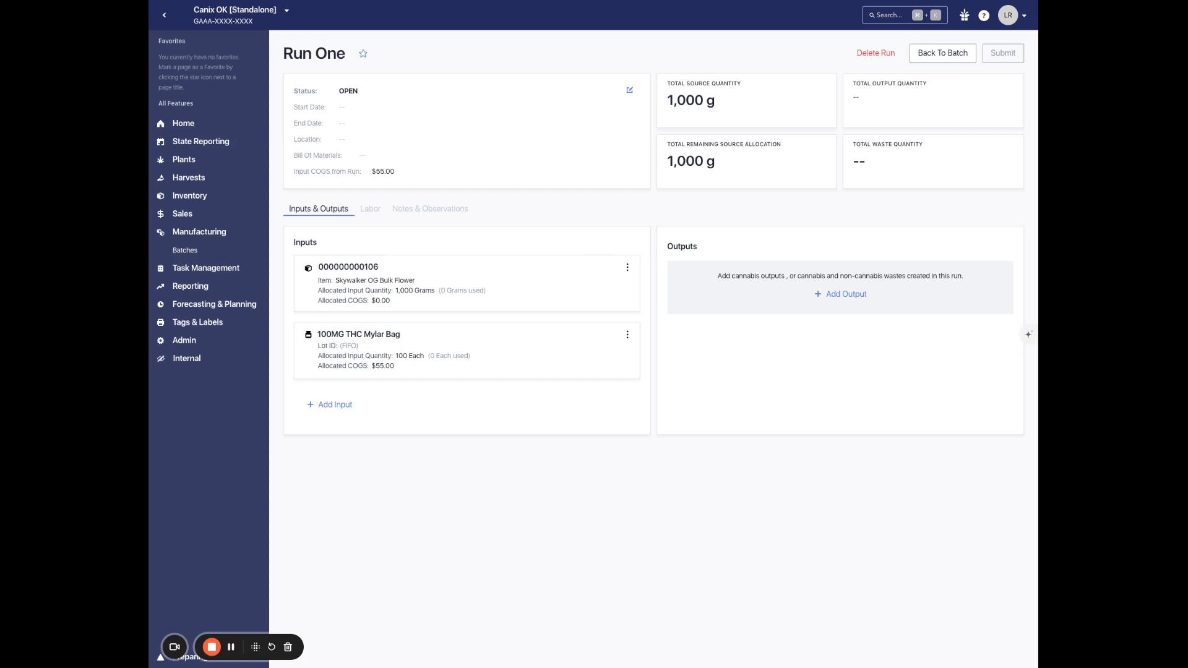
drag(421, 284, 336, 282)
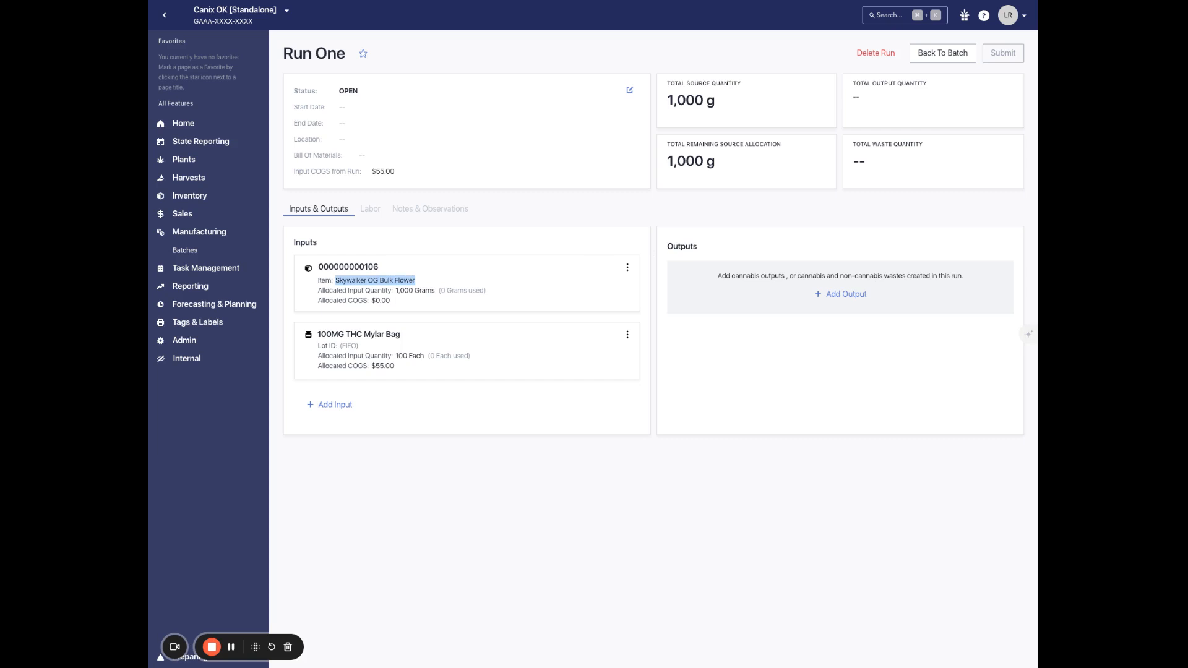
click(478, 418)
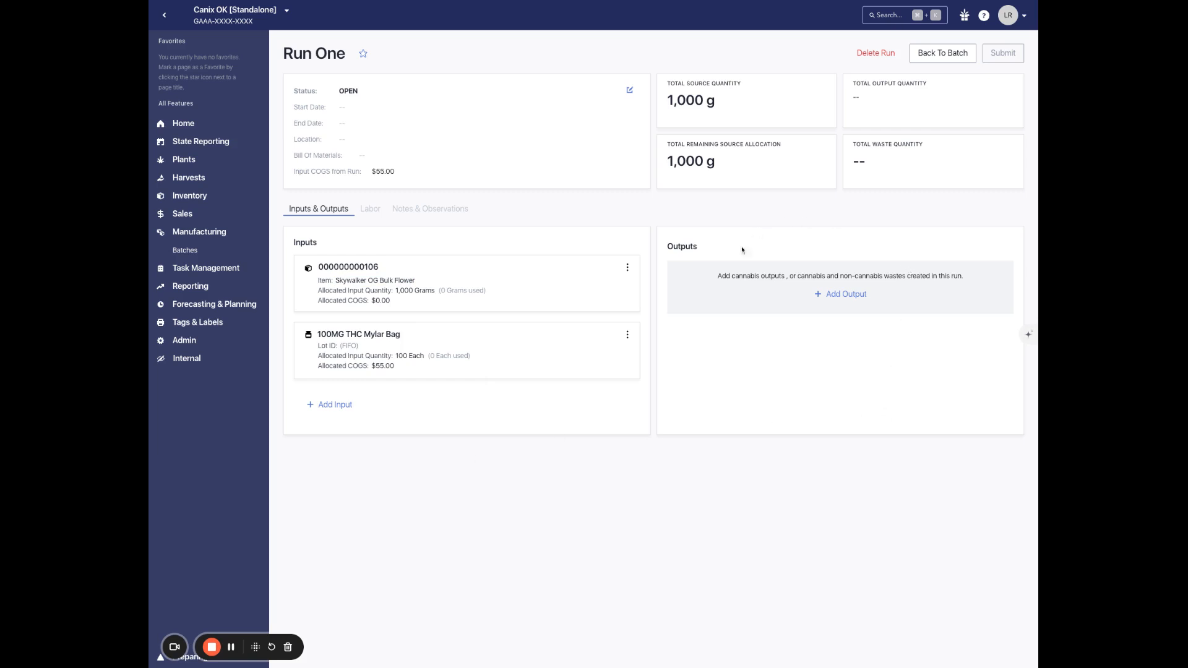
Step: Start an intermediary output package for the run and choose Willoughby Gummy as its item
click(845, 292)
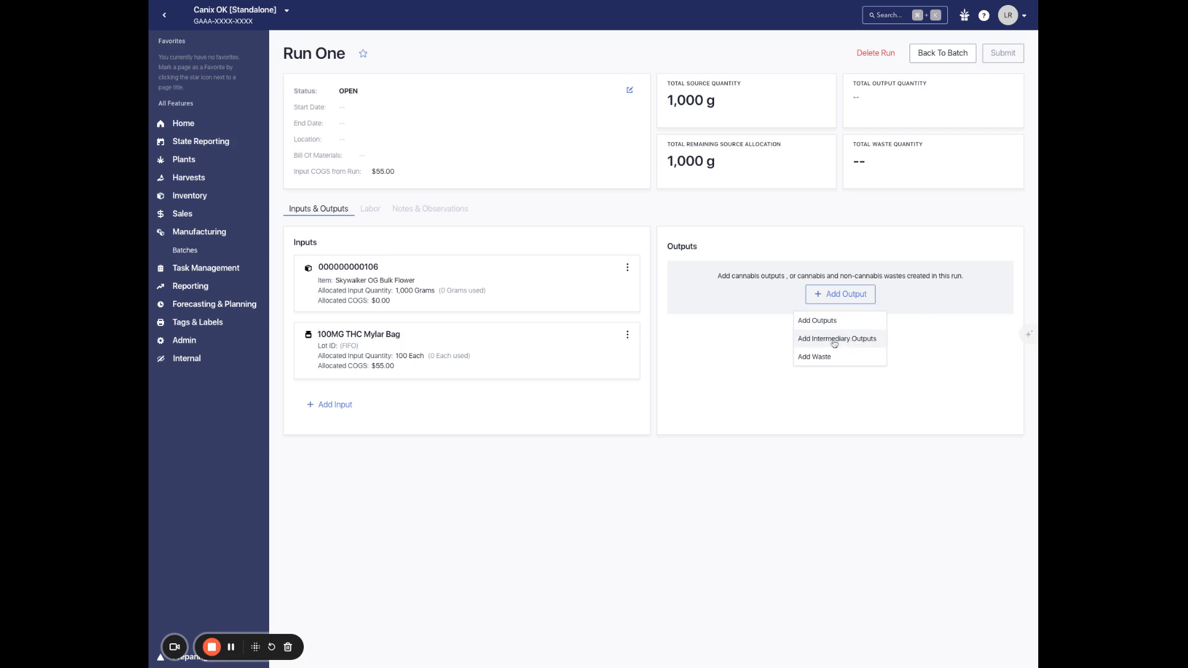
click(866, 340)
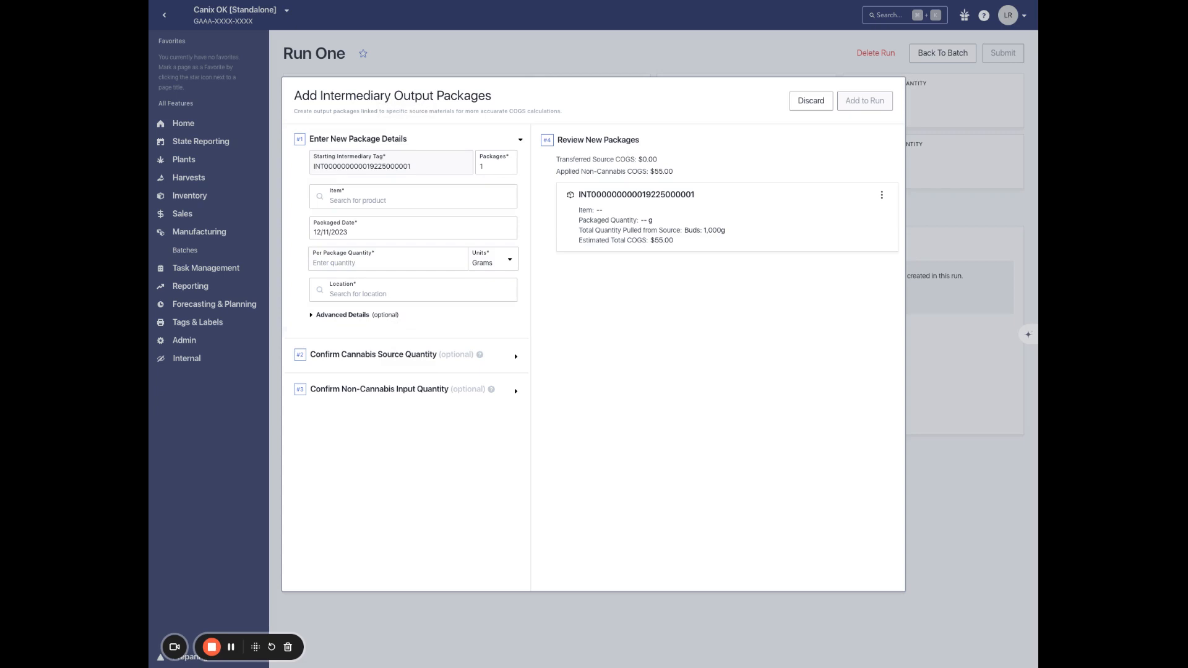
drag(347, 96, 321, 97)
double_click(321, 98)
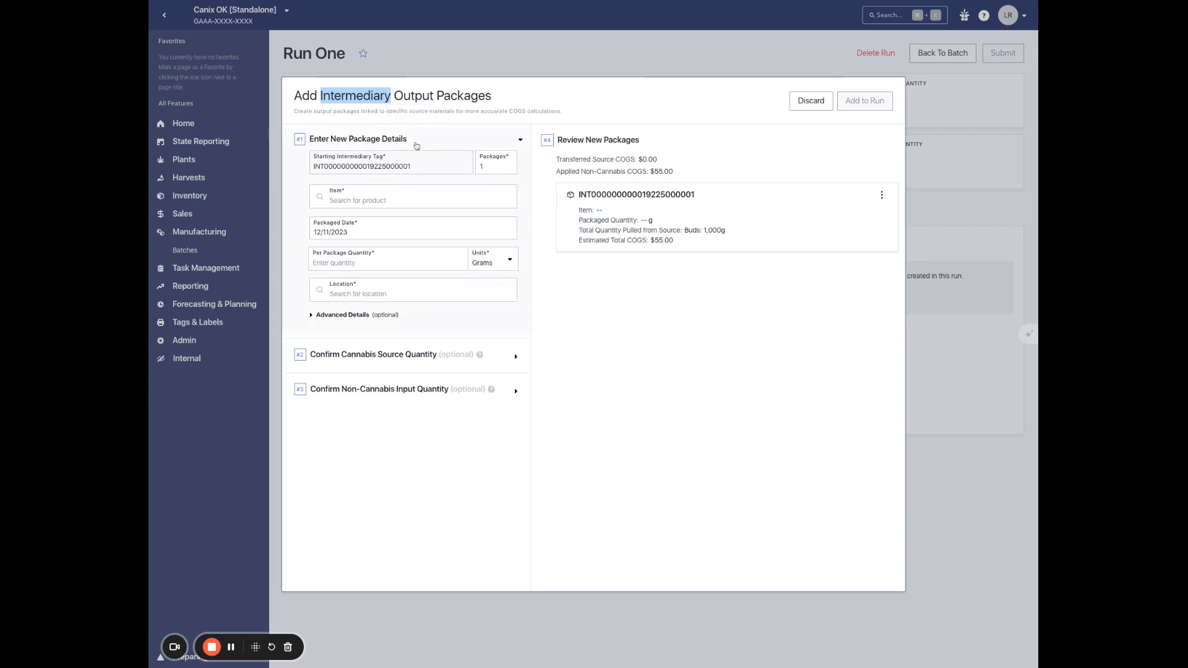
click(380, 203)
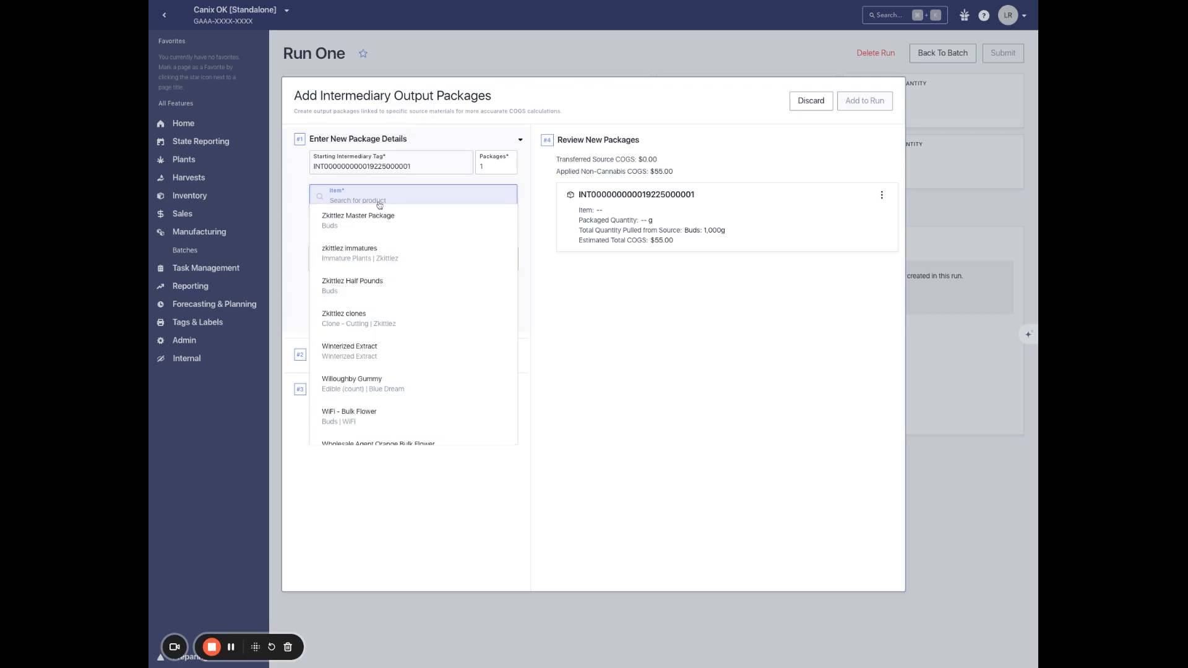
text(gummy)
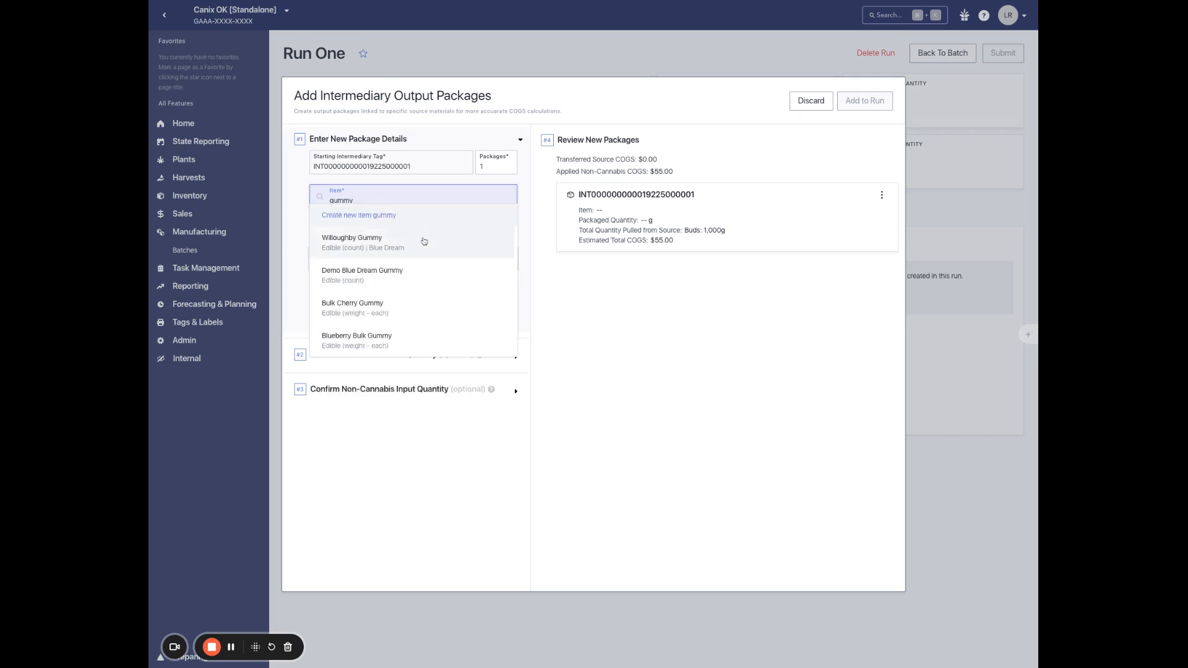
click(424, 241)
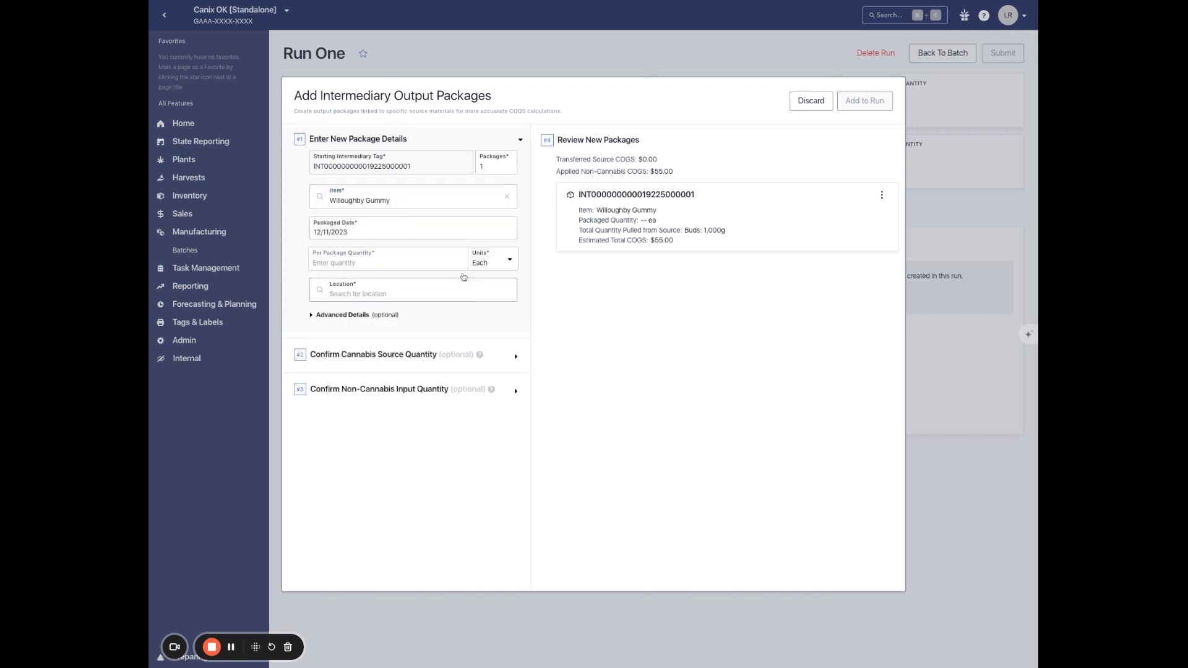
Step: Set the intermediary package's per-package quantity to 100 and its location to Area 51
click(361, 270)
text(100)
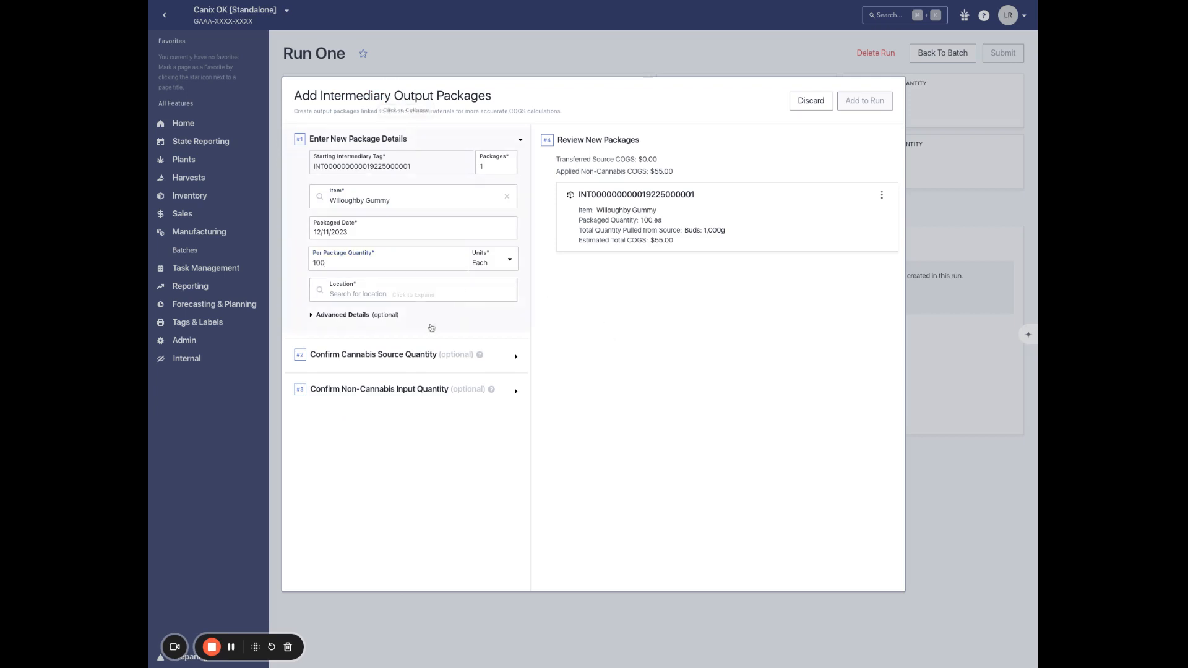
click(354, 296)
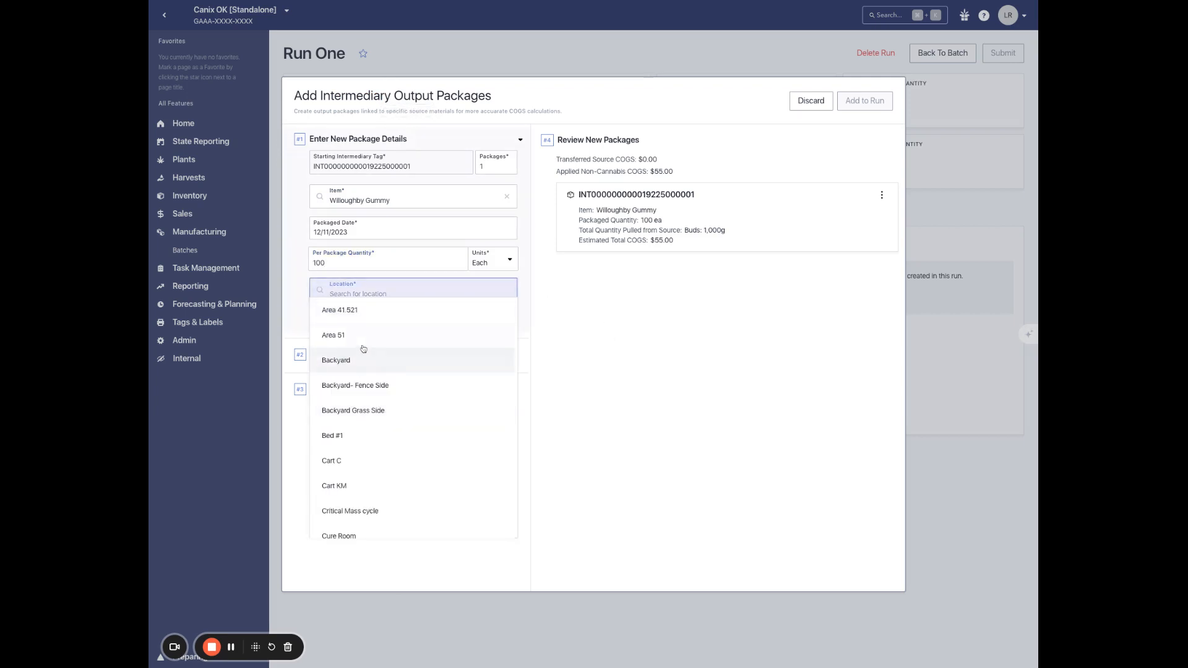
click(363, 335)
Step: Check the optional advanced details and the cannabis and non-cannabis source quantities, and add the intermediary package to the run
click(342, 316)
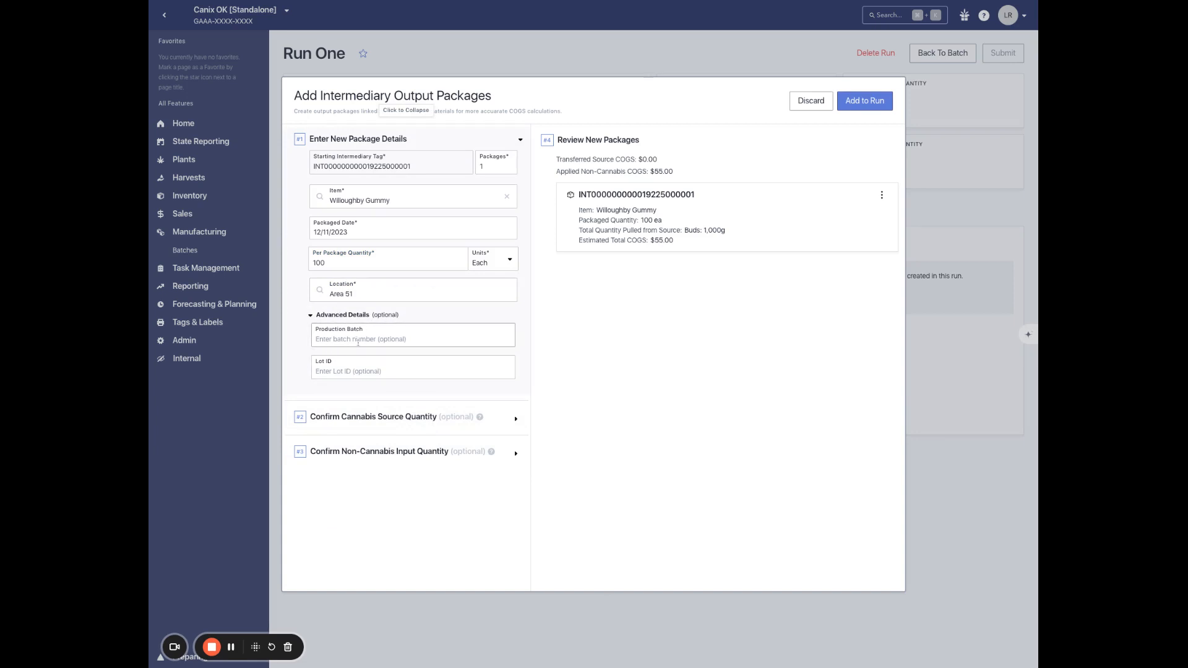
click(443, 435)
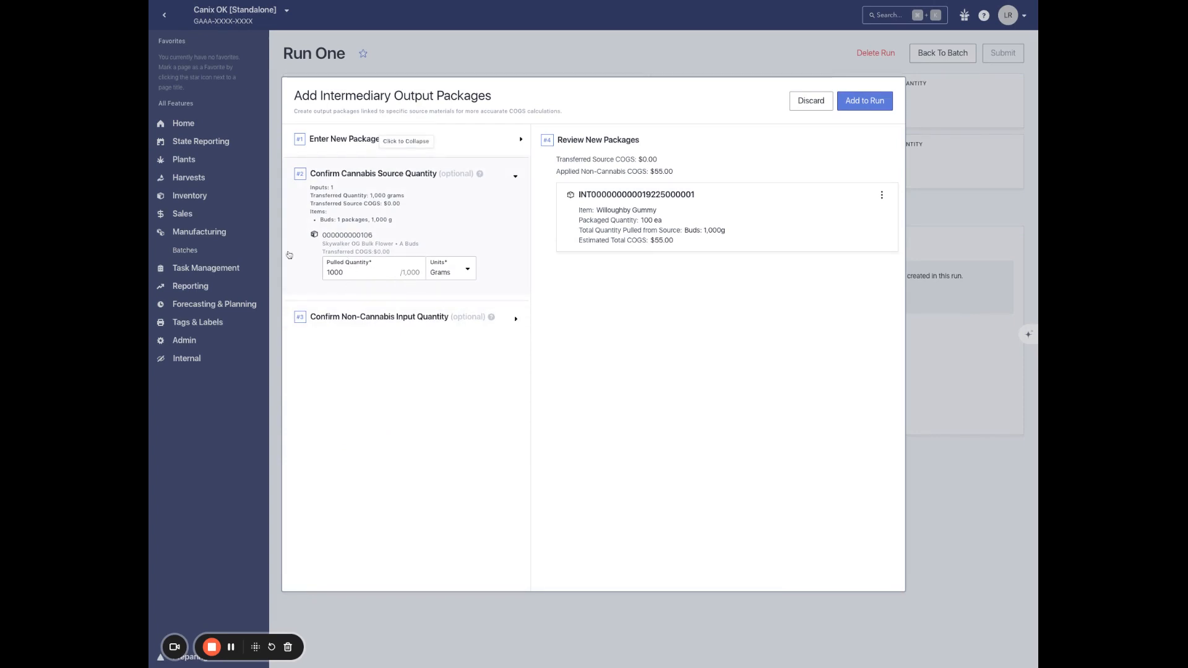
click(467, 317)
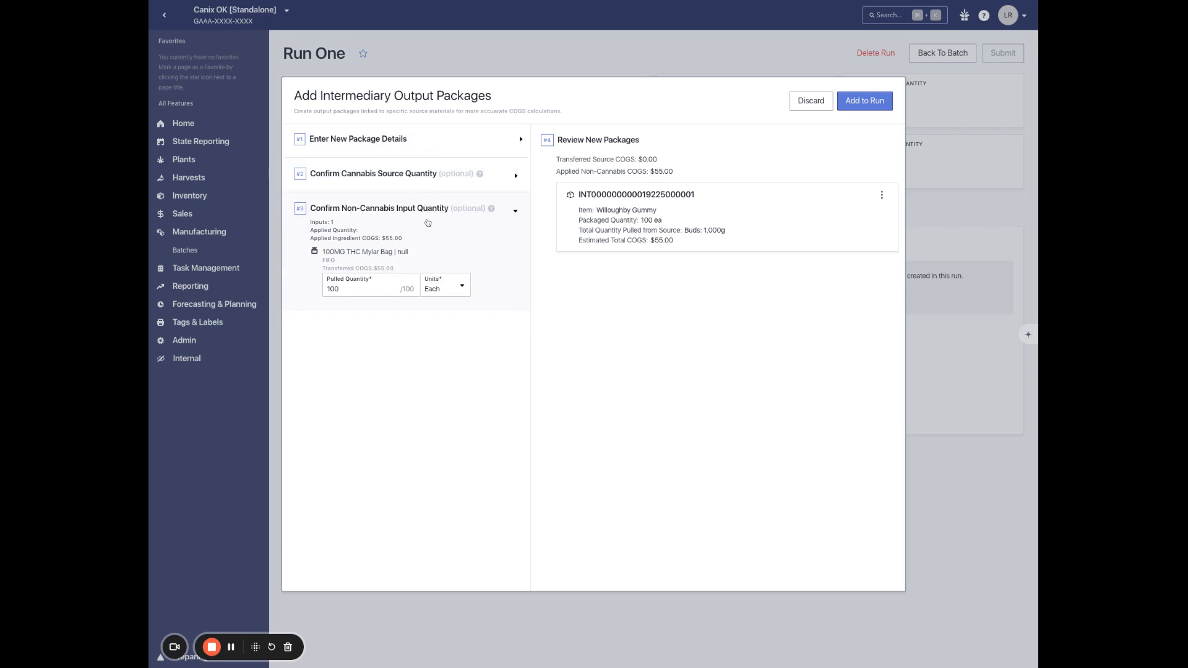
click(863, 101)
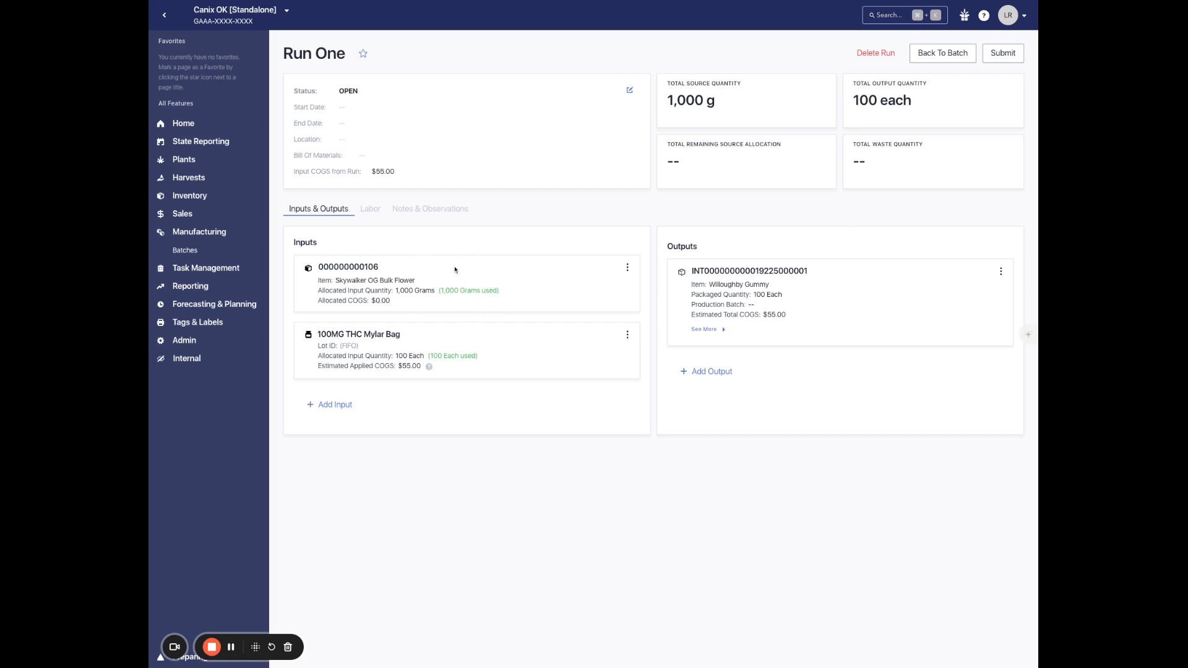
Step: Review the used quantities of both inputs and the output package's full details, and submit the run
drag(442, 290, 391, 301)
click(473, 349)
drag(431, 357, 494, 359)
click(494, 361)
click(720, 330)
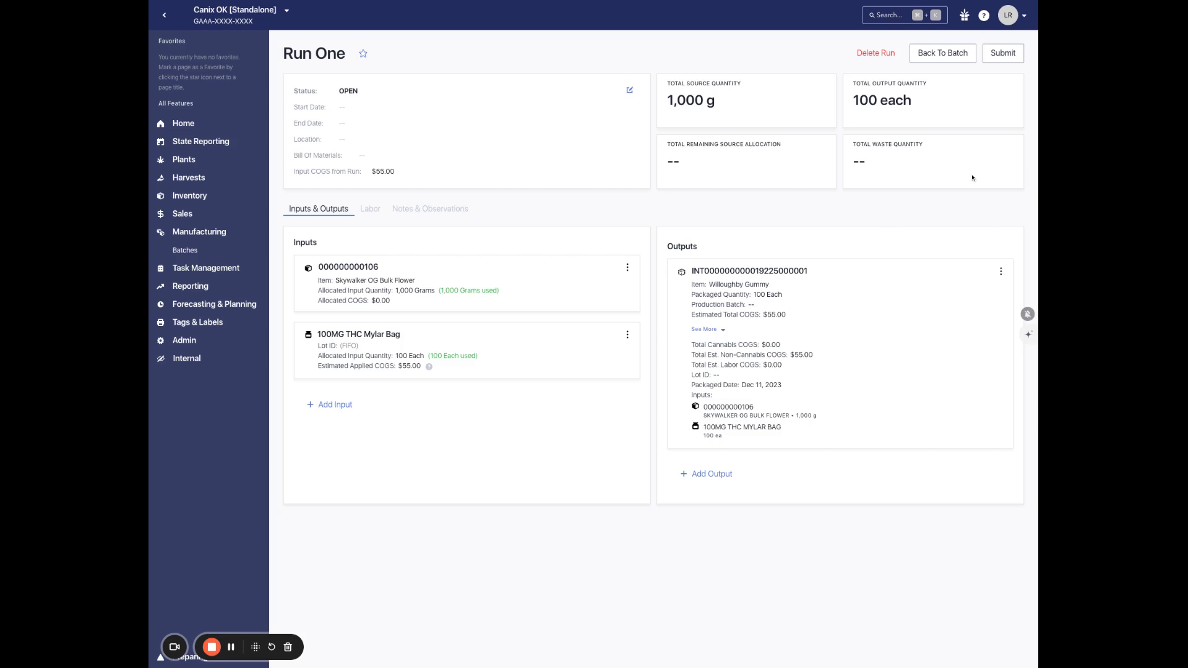
click(1004, 54)
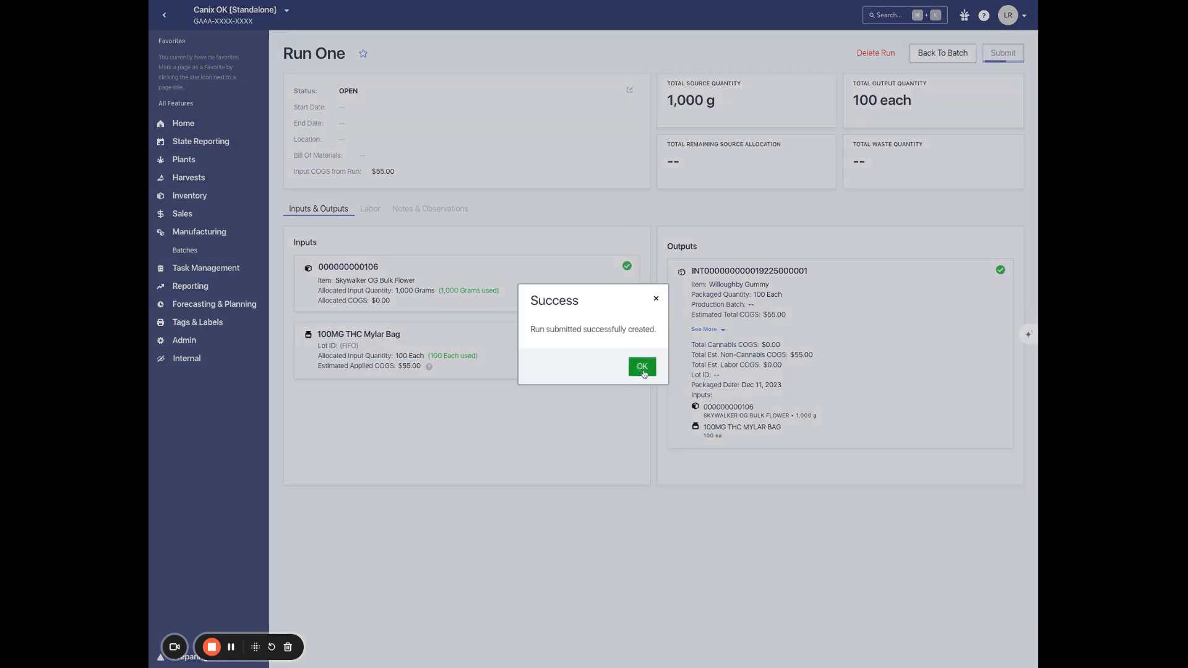
click(642, 366)
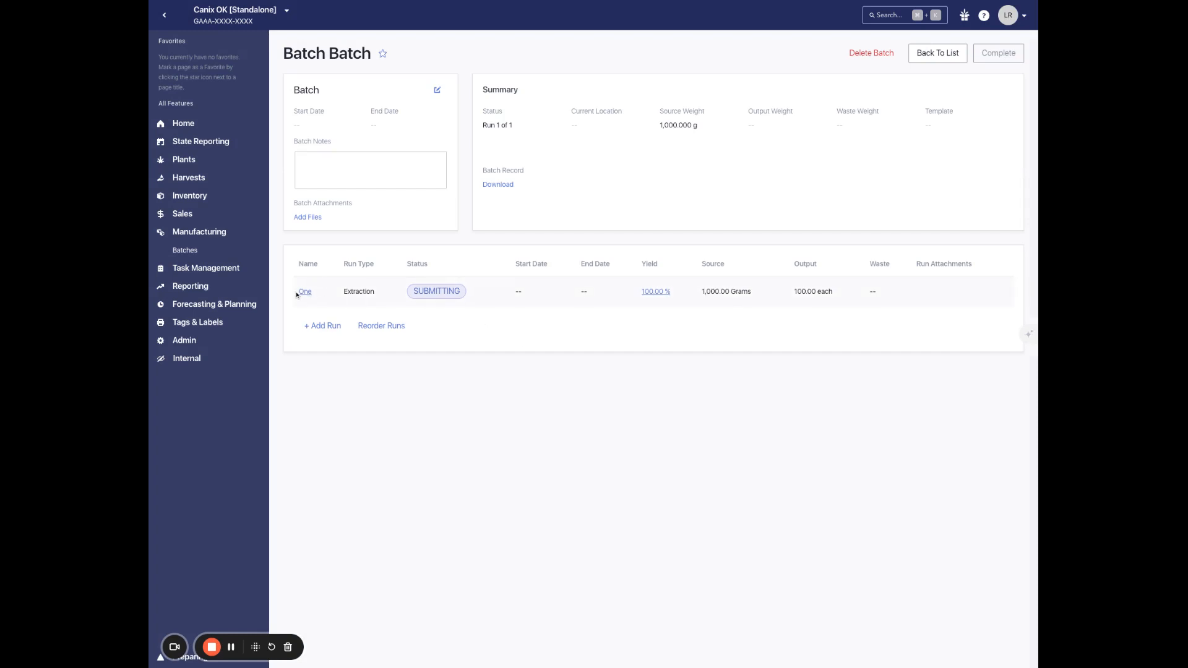
Step: Reopen run One from the batch and check its intermediary output package's tag
click(304, 292)
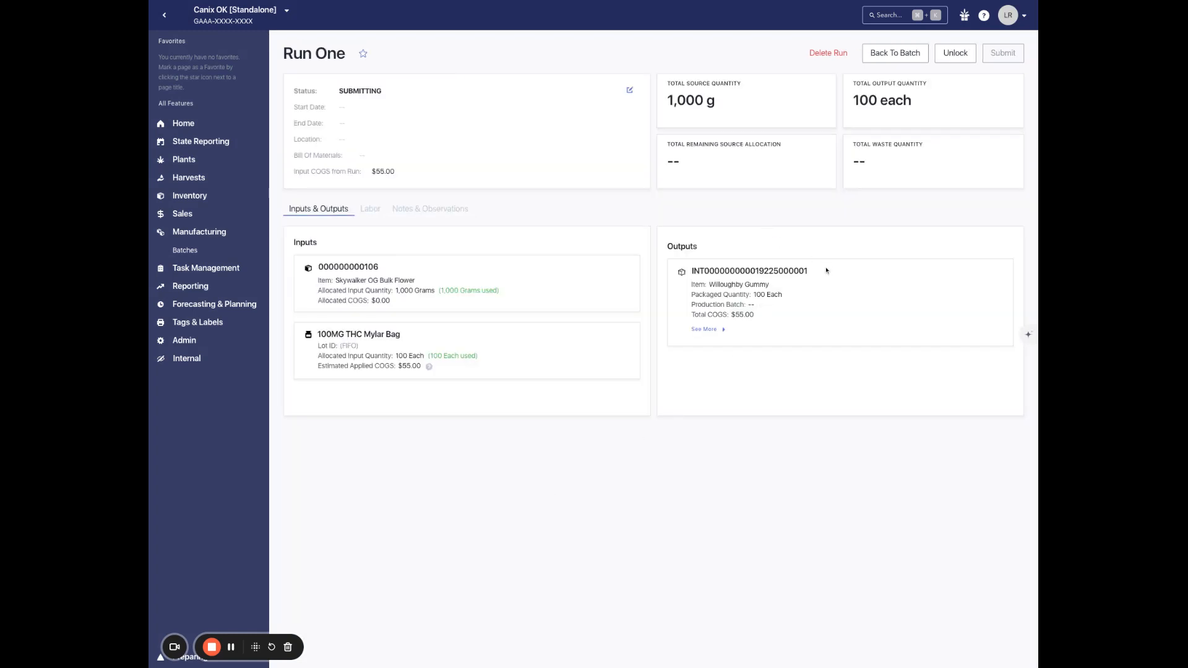
drag(826, 271, 824, 273)
click(751, 253)
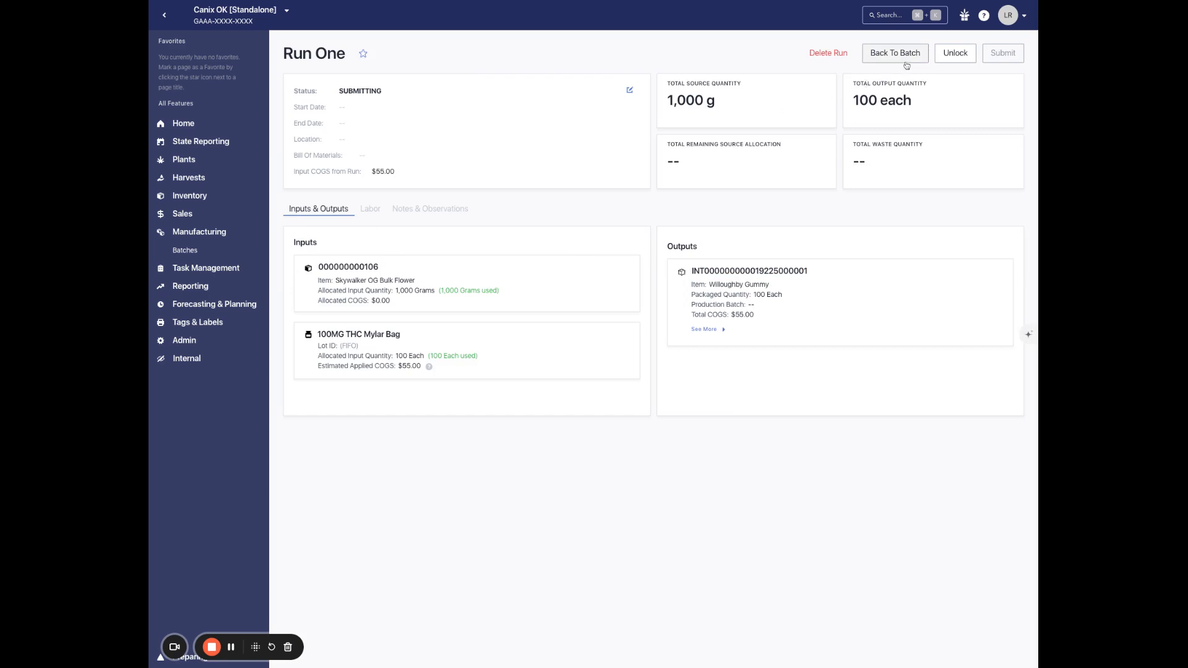
Step: Open the Intermediary Products list under manufacturing batches and fit the Item Name column to its contents
click(200, 251)
click(356, 48)
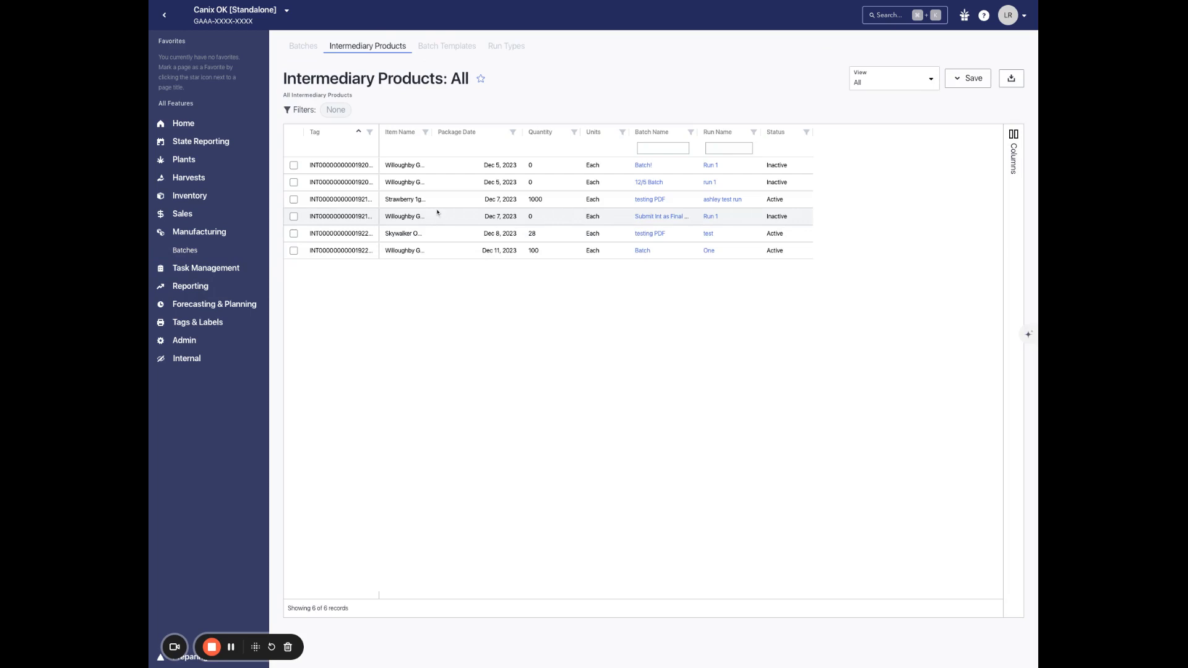
double_click(432, 132)
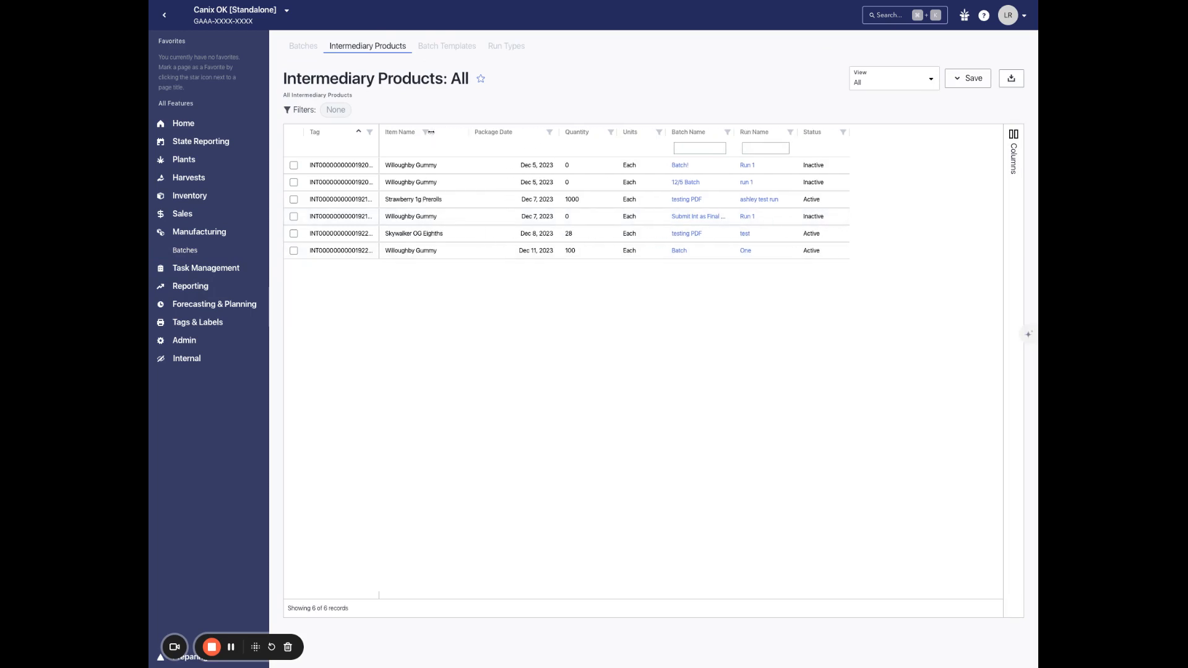
Step: Fit the Tag column to its contents and check the quantity of run One's Willoughby Gummy intermediary product
double_click(378, 136)
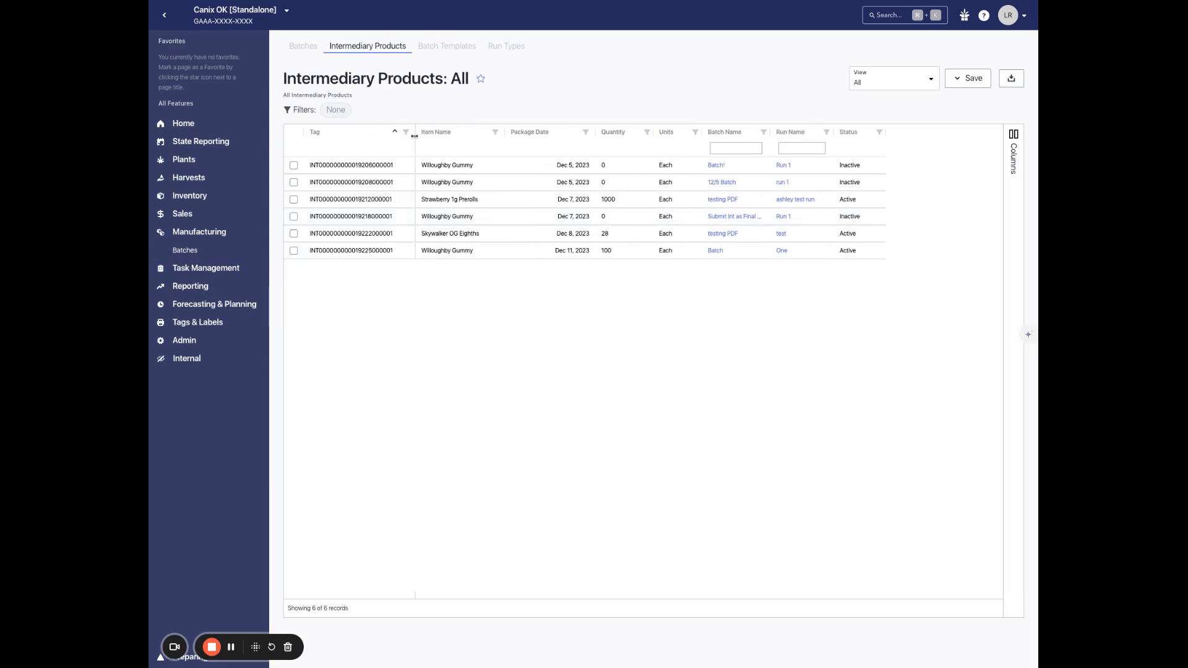
click(610, 252)
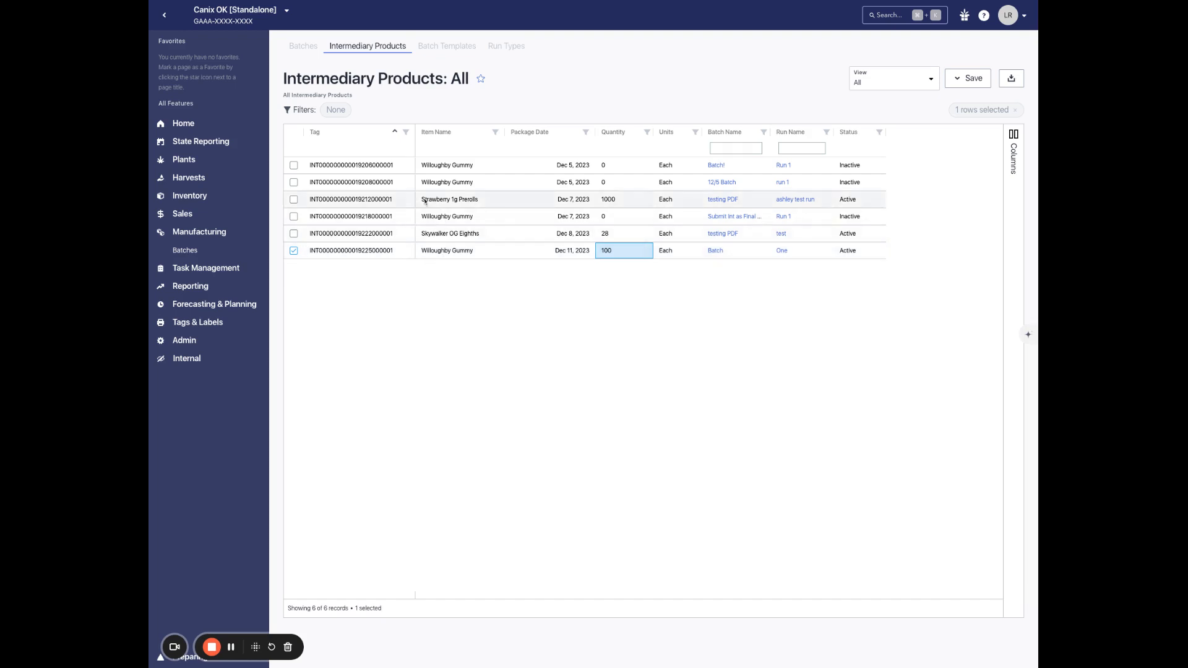
Step: Open the batch that contains run One and add a run named Two of type Processing
click(715, 250)
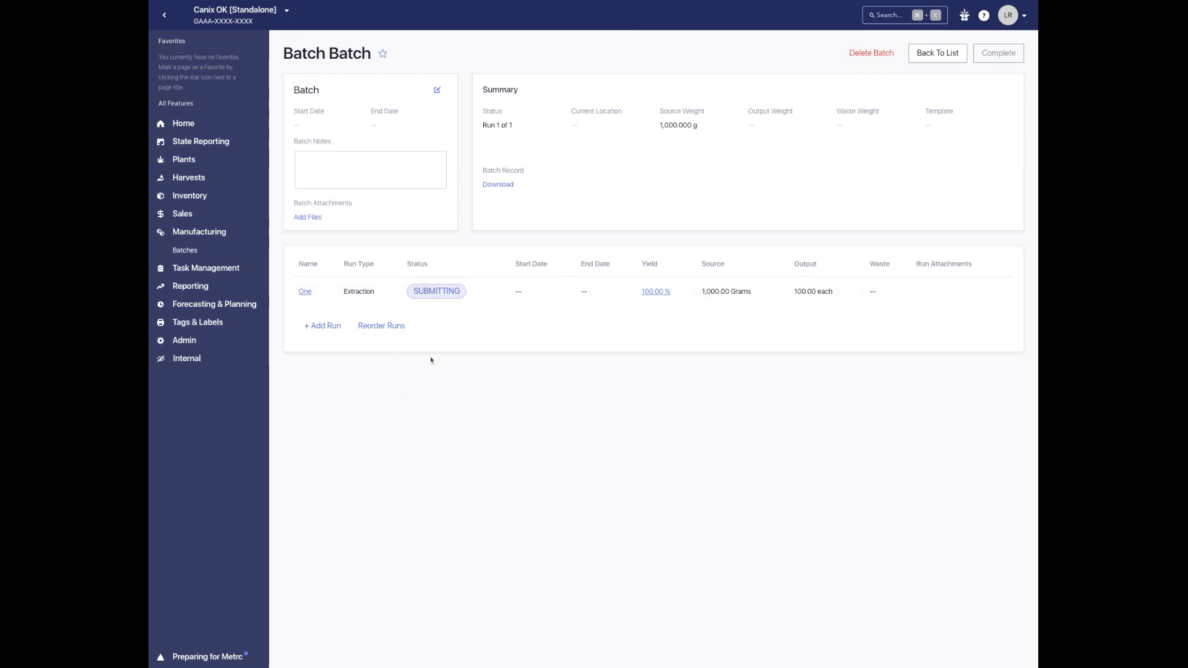
click(334, 334)
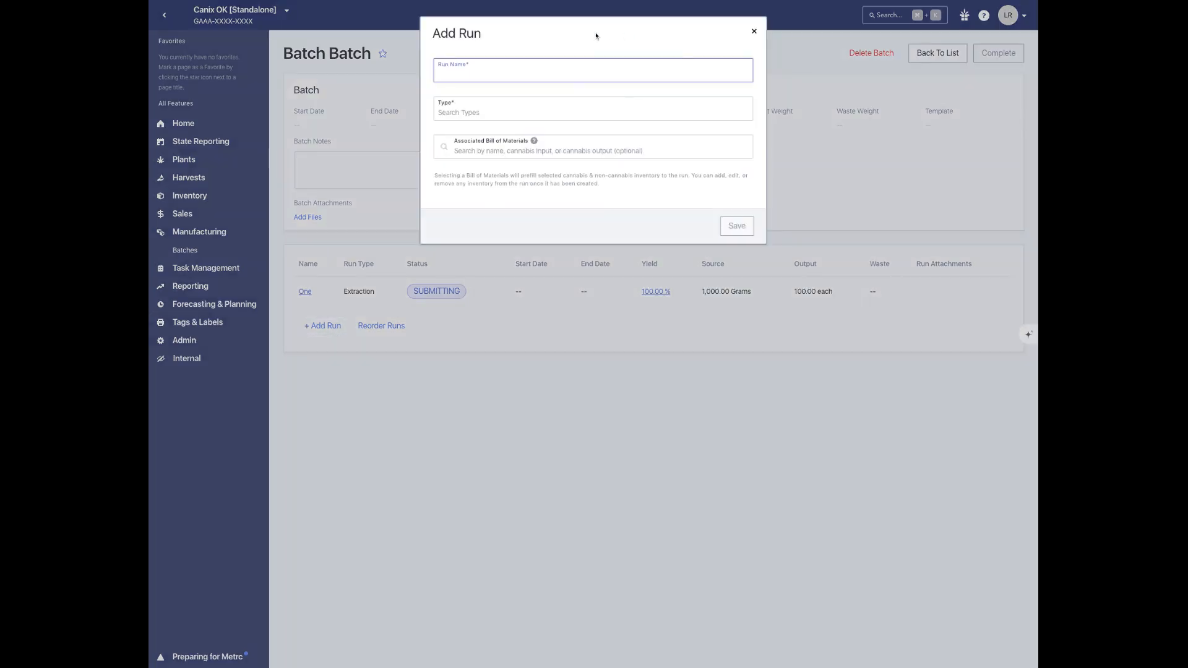
text(Two)
click(523, 115)
click(495, 245)
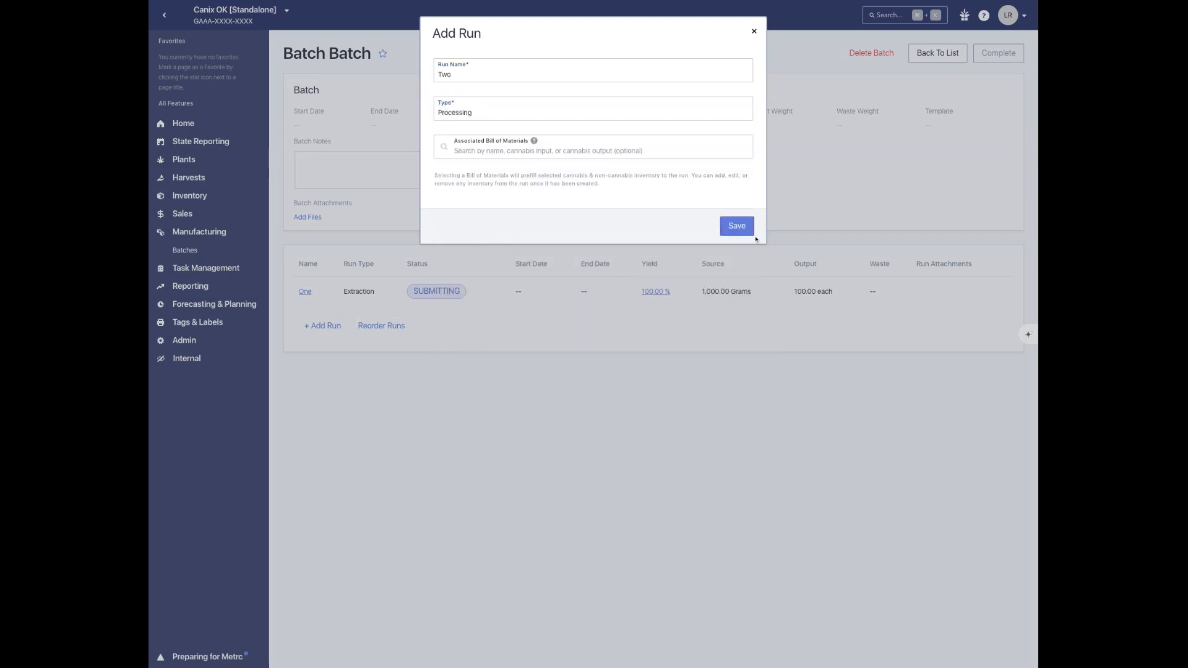
click(738, 226)
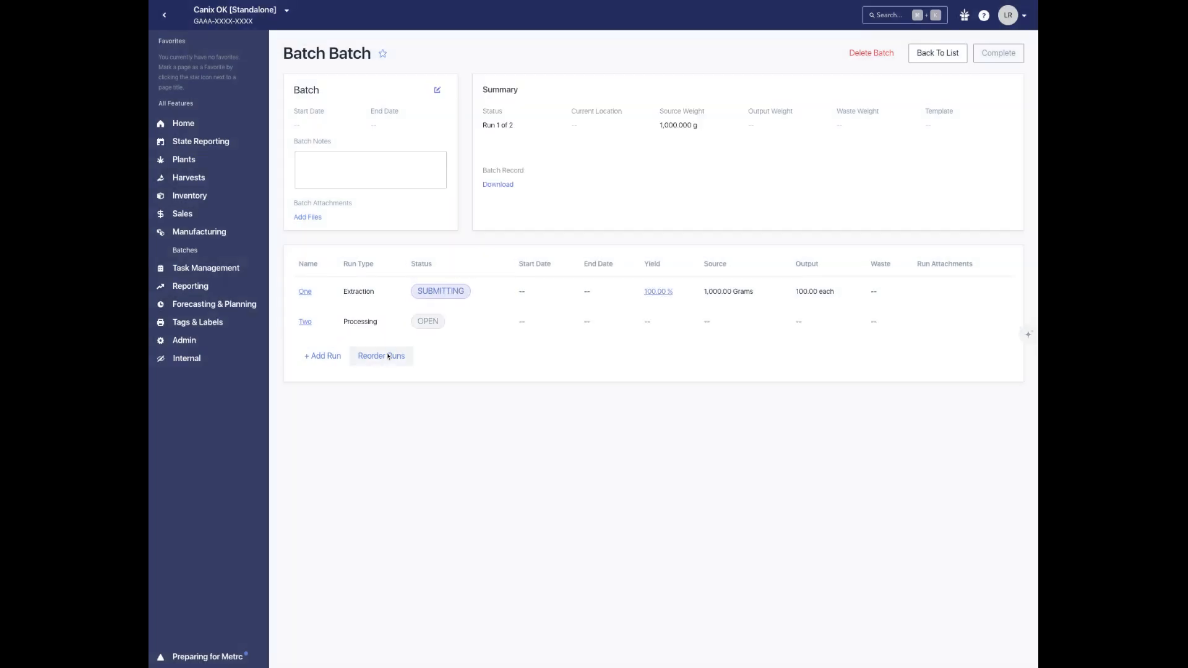
Step: Open run Two, add run One's Willoughby Gummy output as an input with 100 Each allocated, and check its allocated COGS
click(305, 322)
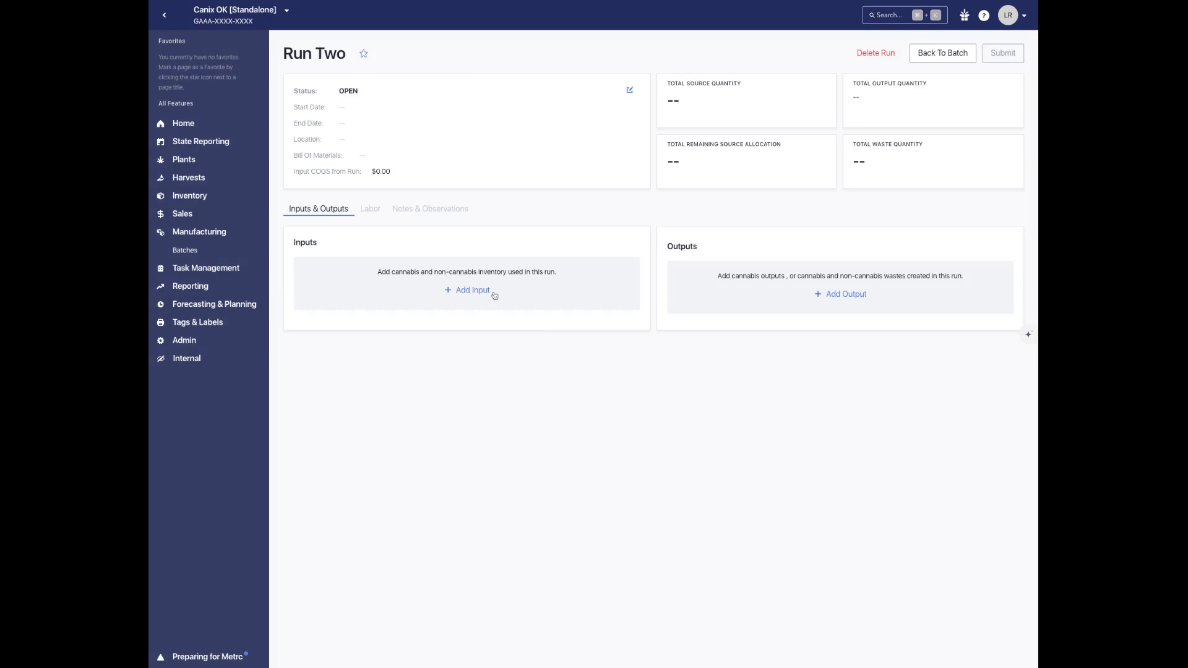
click(494, 294)
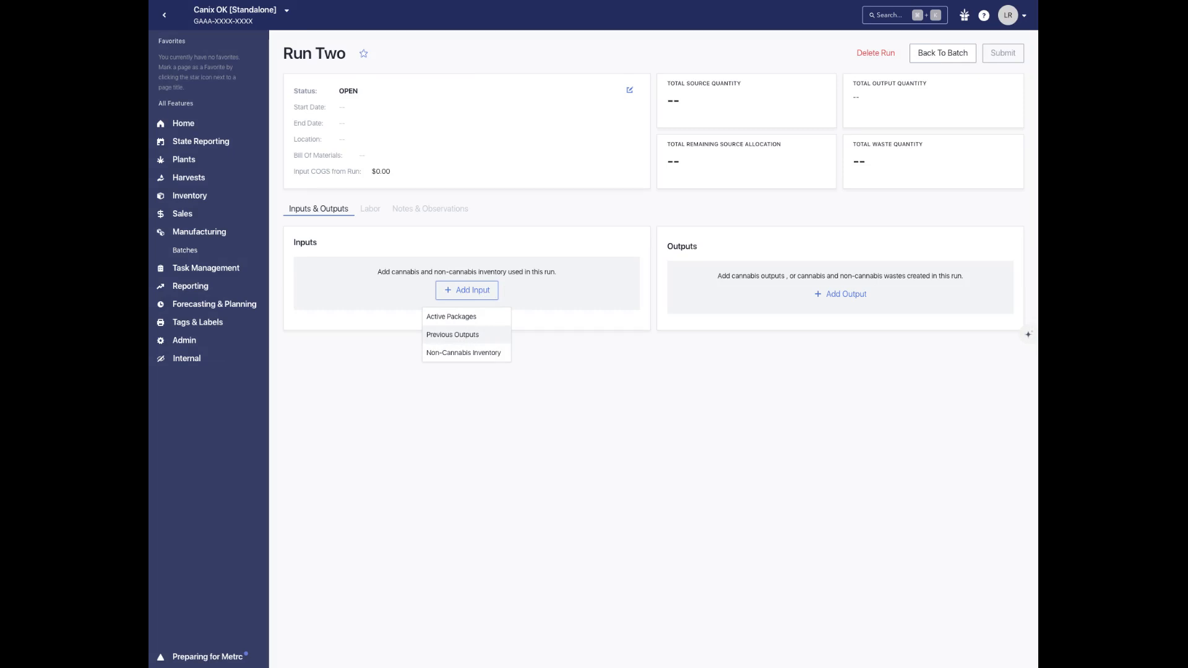
click(452, 334)
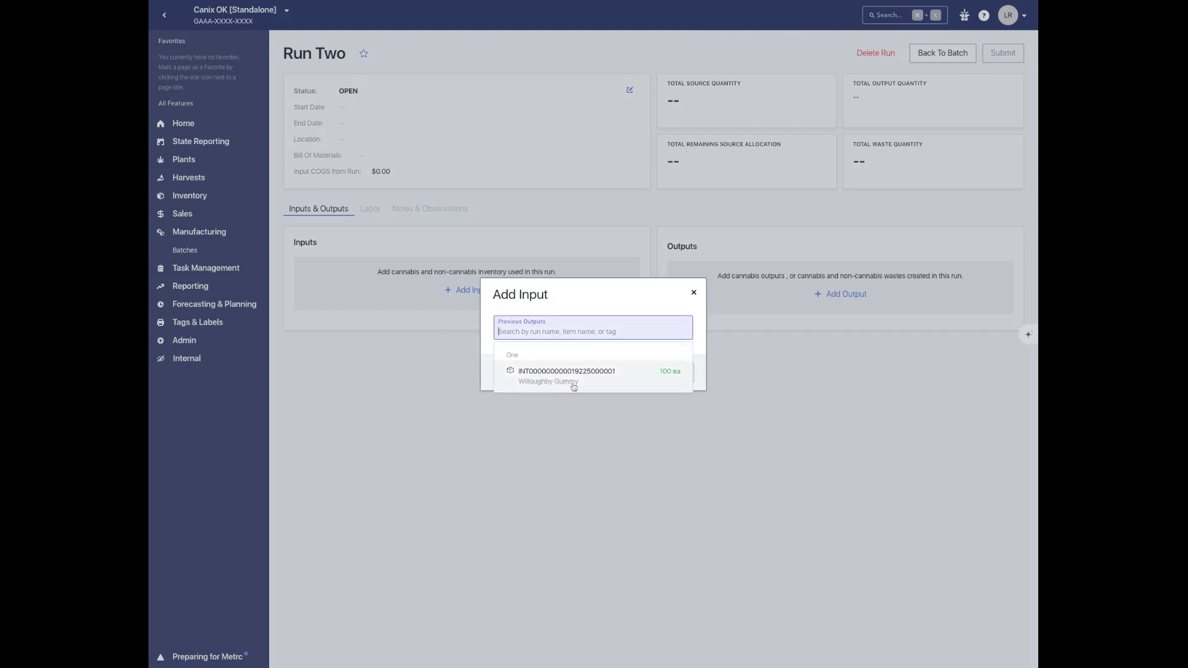
click(610, 381)
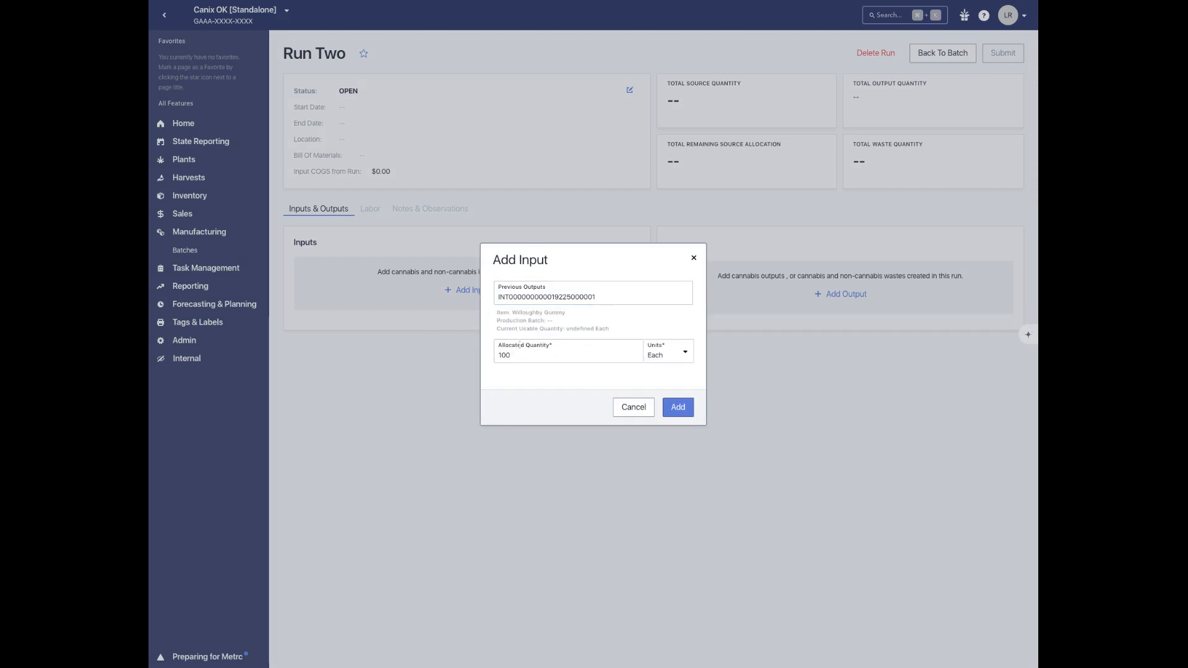
click(678, 407)
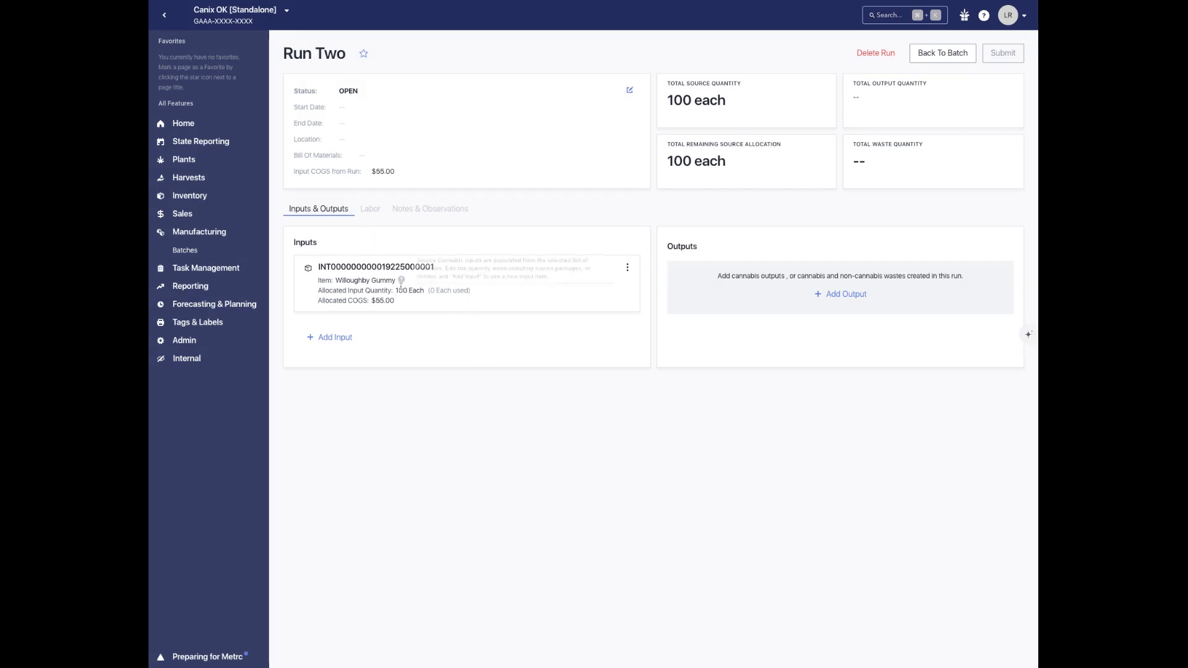
drag(387, 301, 317, 303)
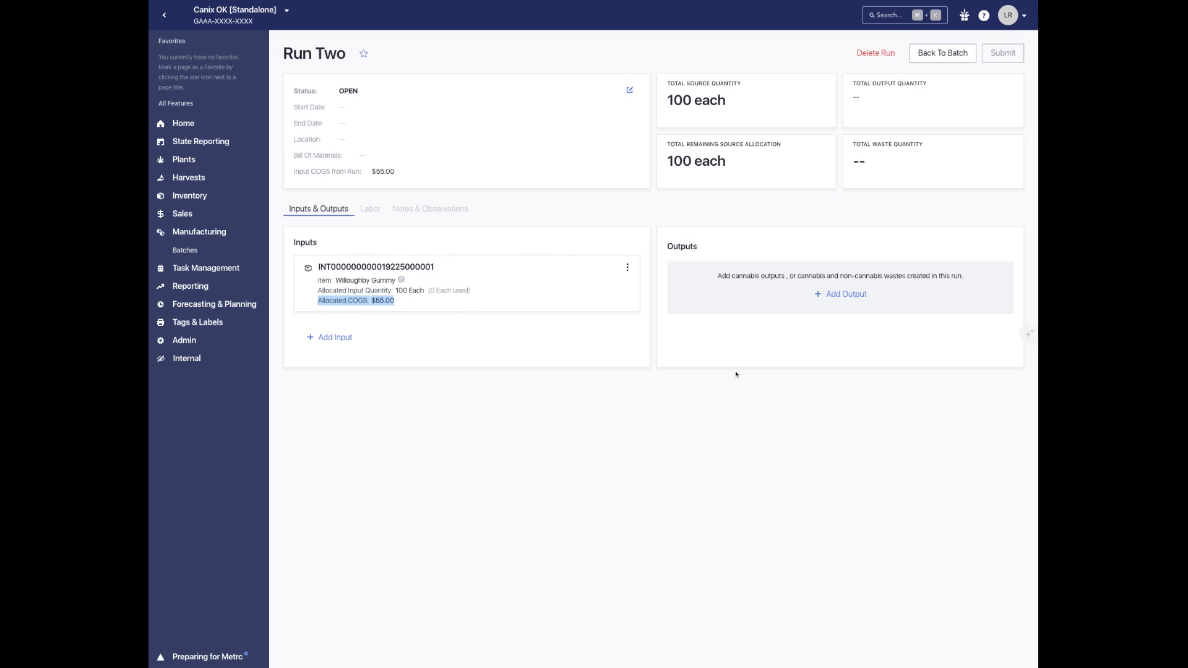
click(842, 293)
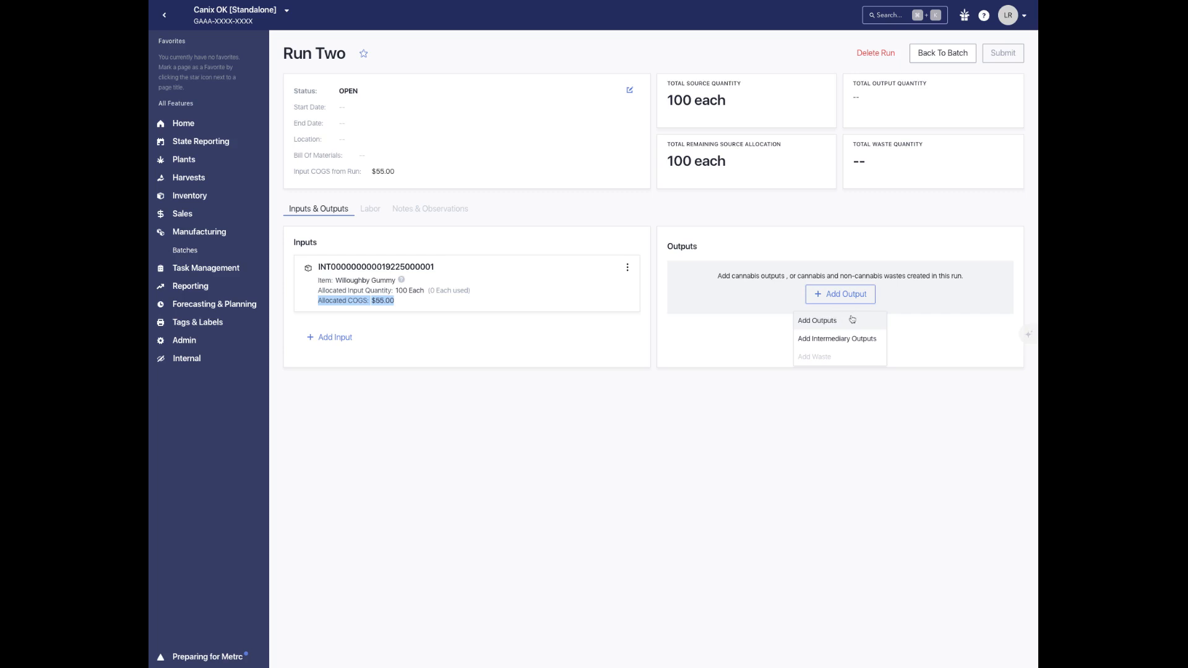
click(852, 319)
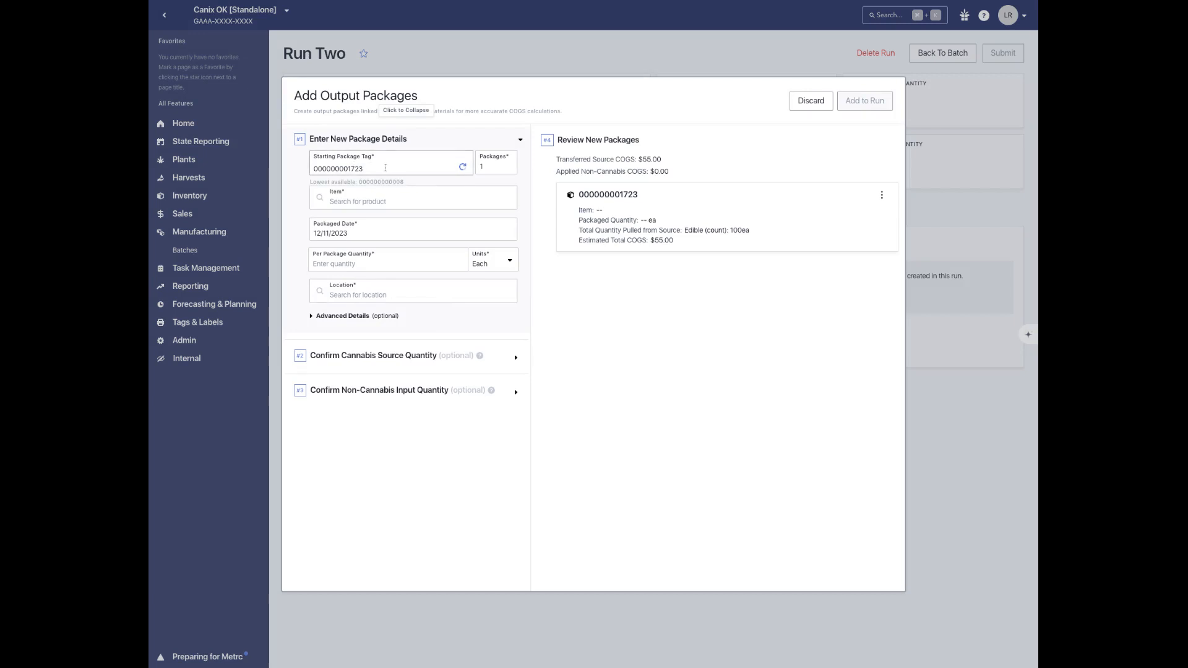
key(BackSpace)
text(3)
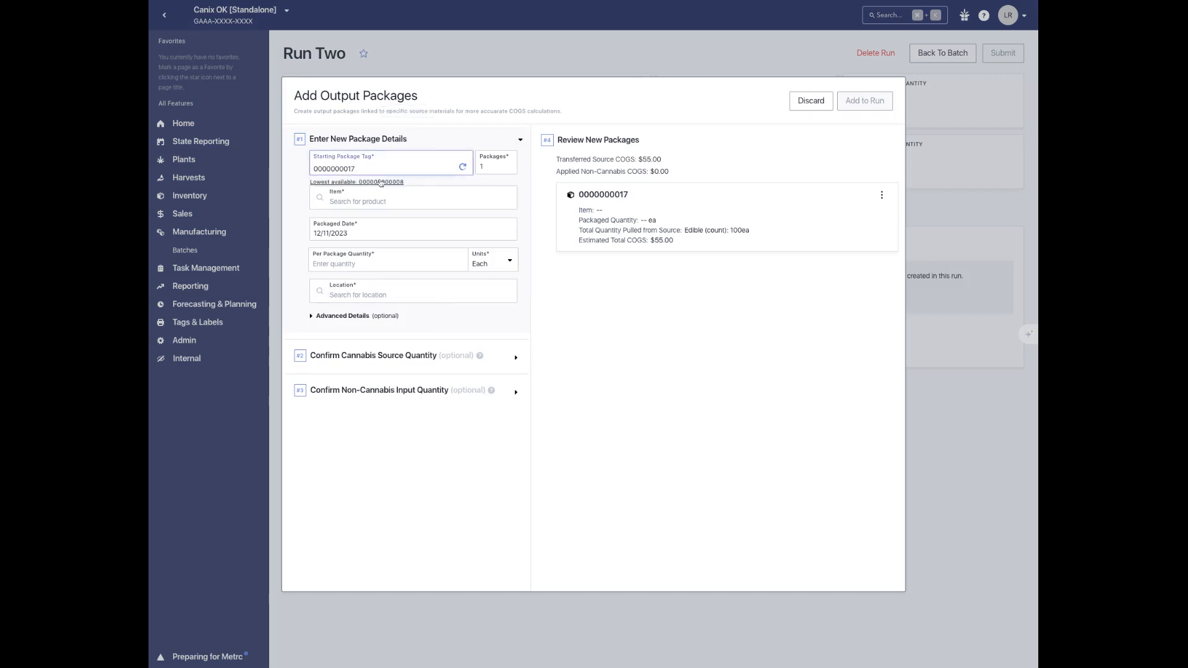
text(5)
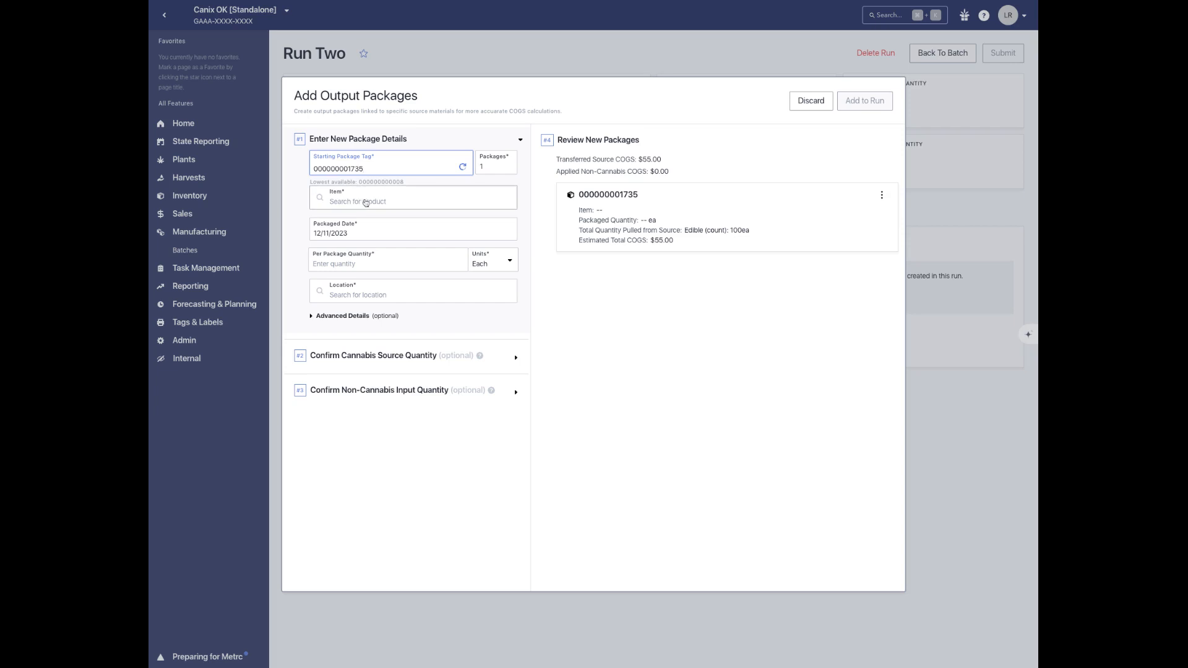
Step: Set the package's item to Willoughby Gummy, quantity to 80 Each and location to Backyard, check the cannabis source quantity, and add it to the run
click(365, 202)
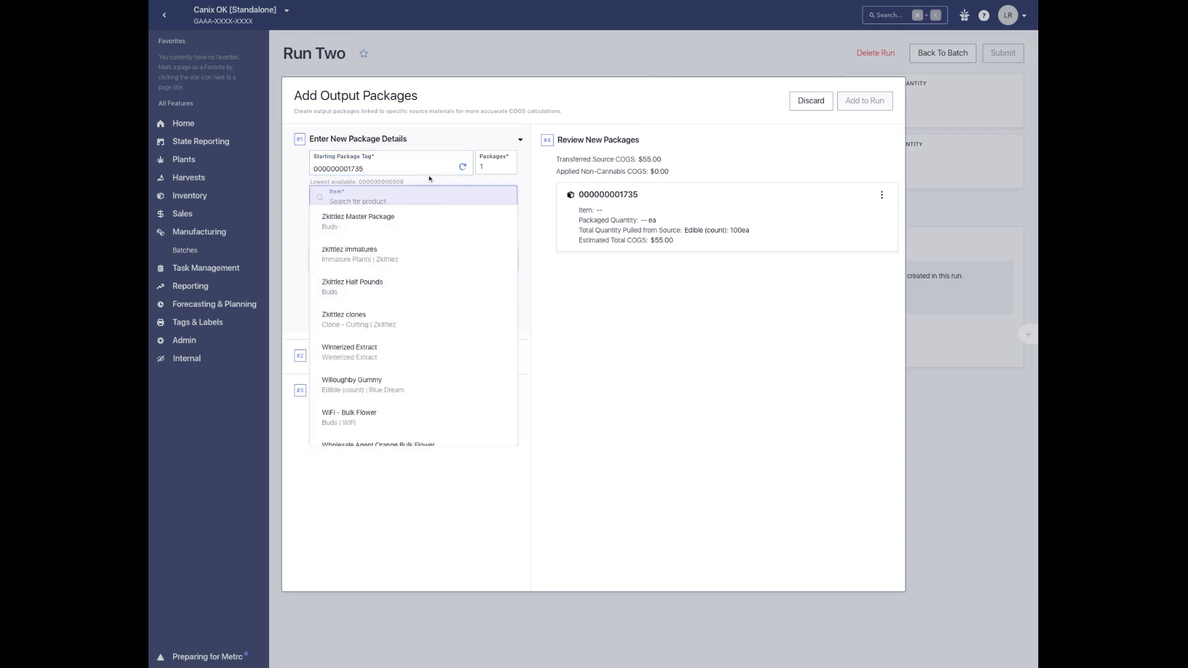
text(willough)
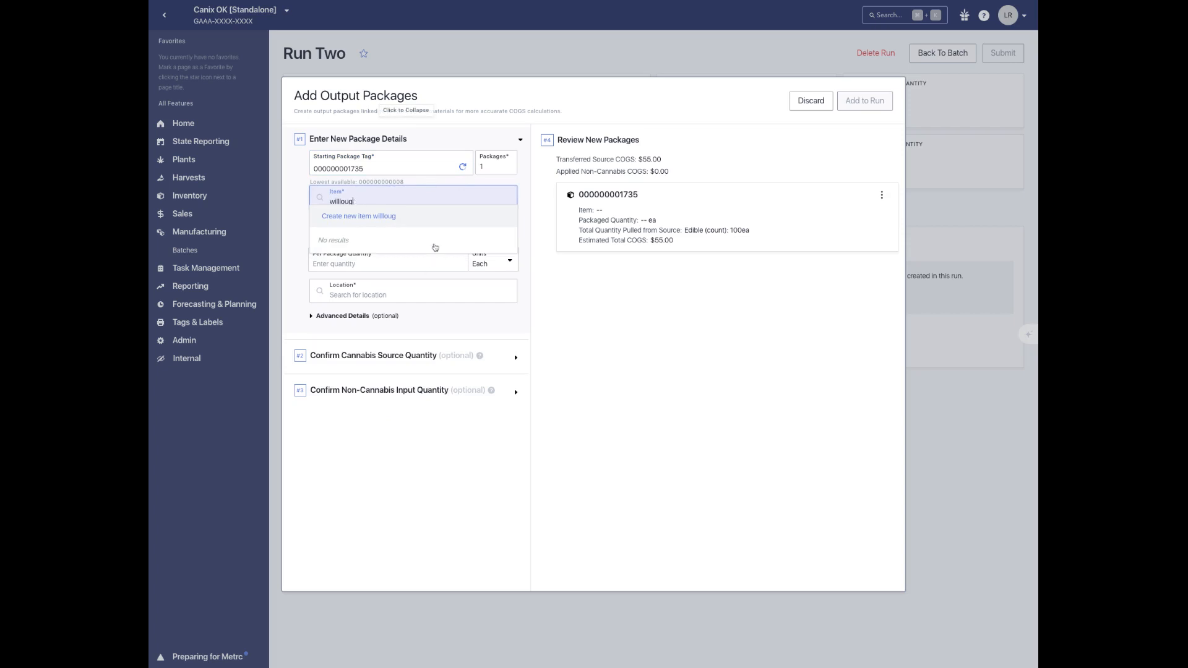
click(388, 240)
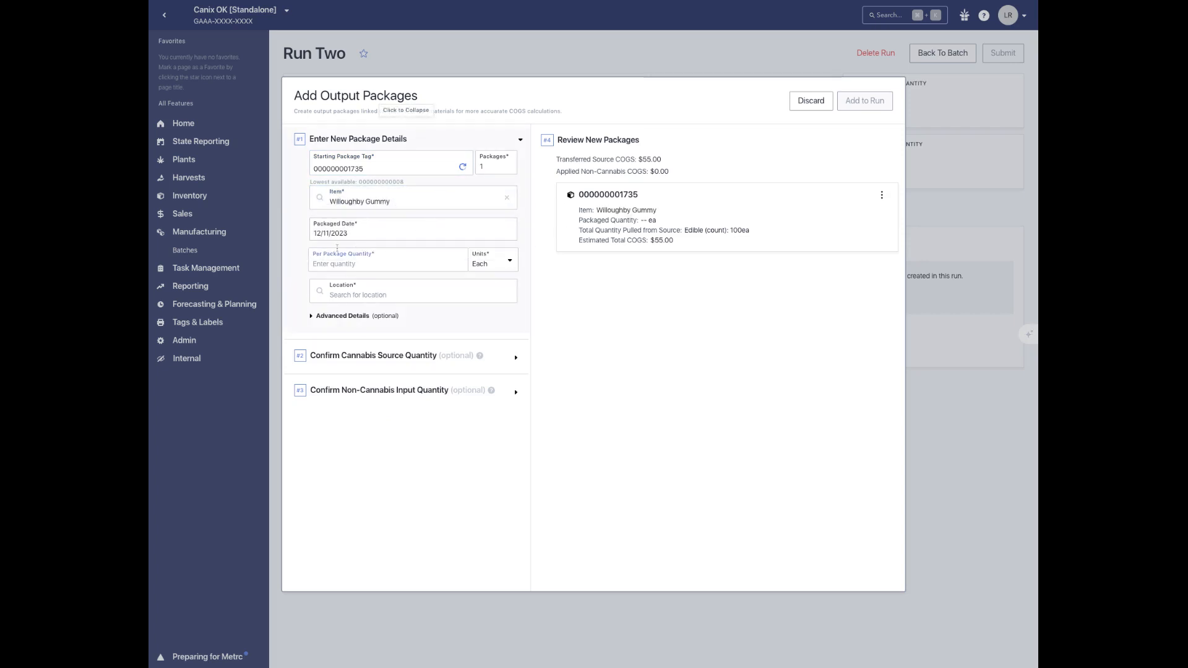
text(80)
click(389, 296)
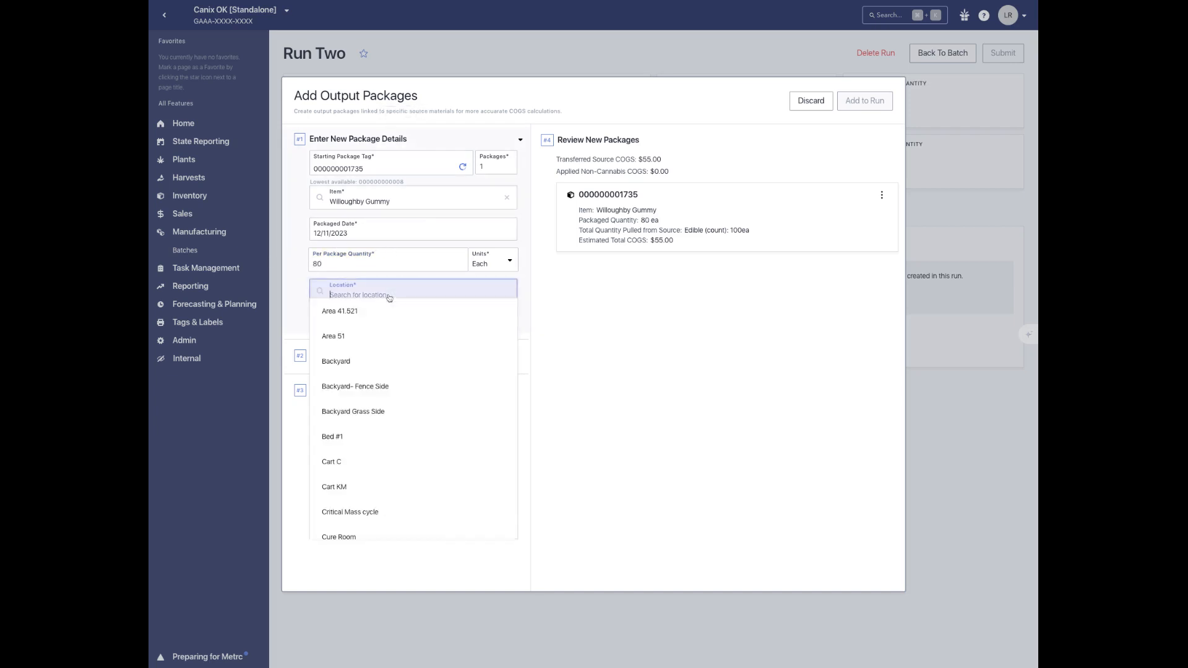
click(366, 363)
click(416, 358)
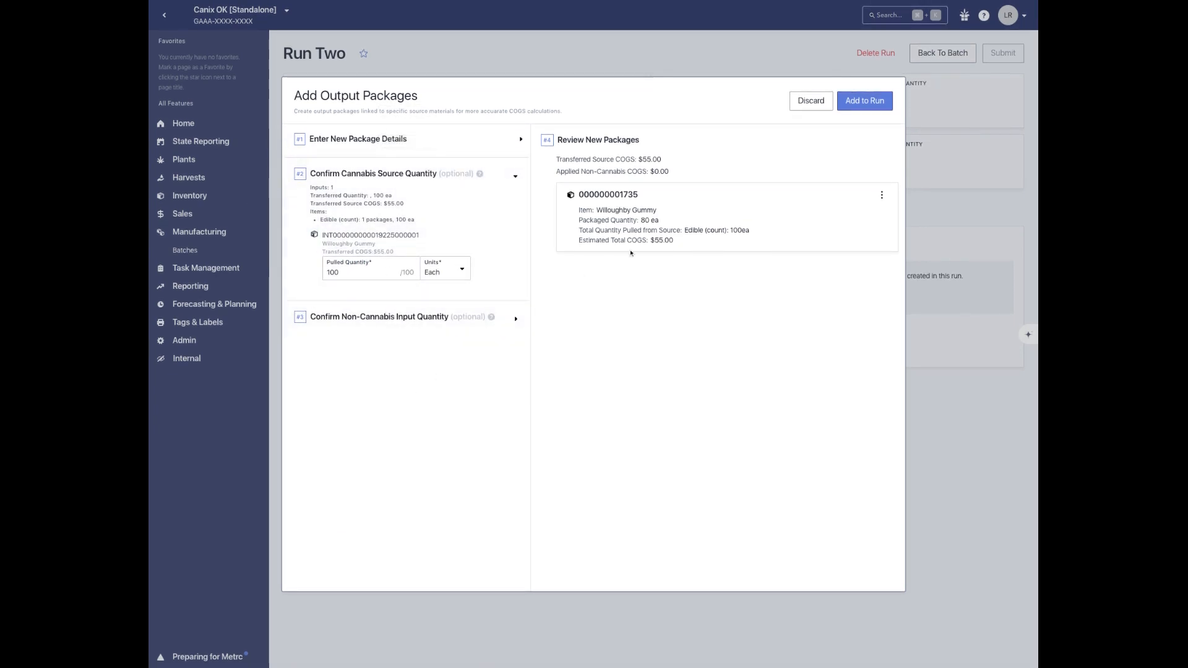
click(866, 102)
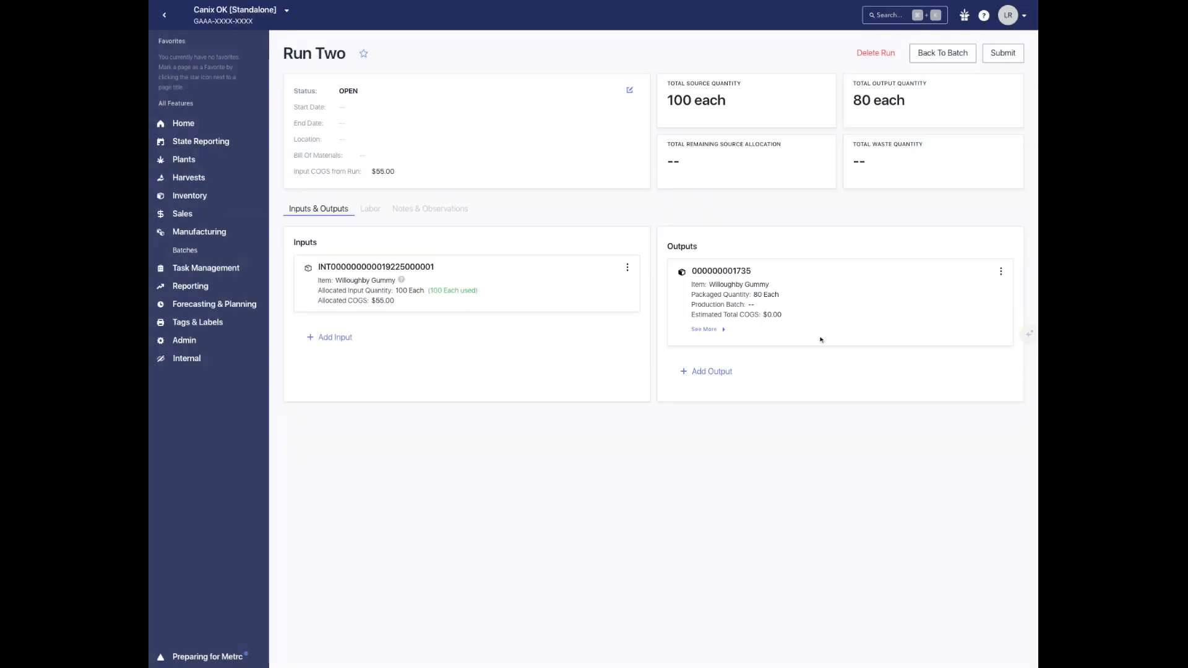
Step: Check the used quantity of the intermediary input and submit run Two
drag(491, 295, 429, 291)
click(682, 415)
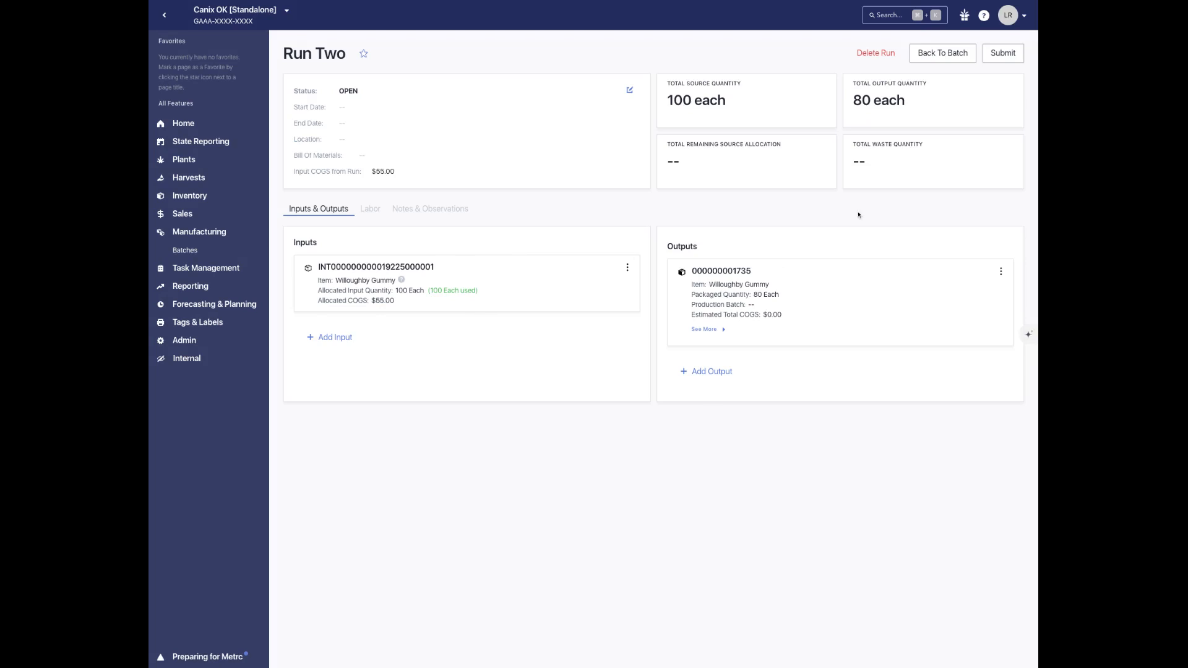
click(1003, 54)
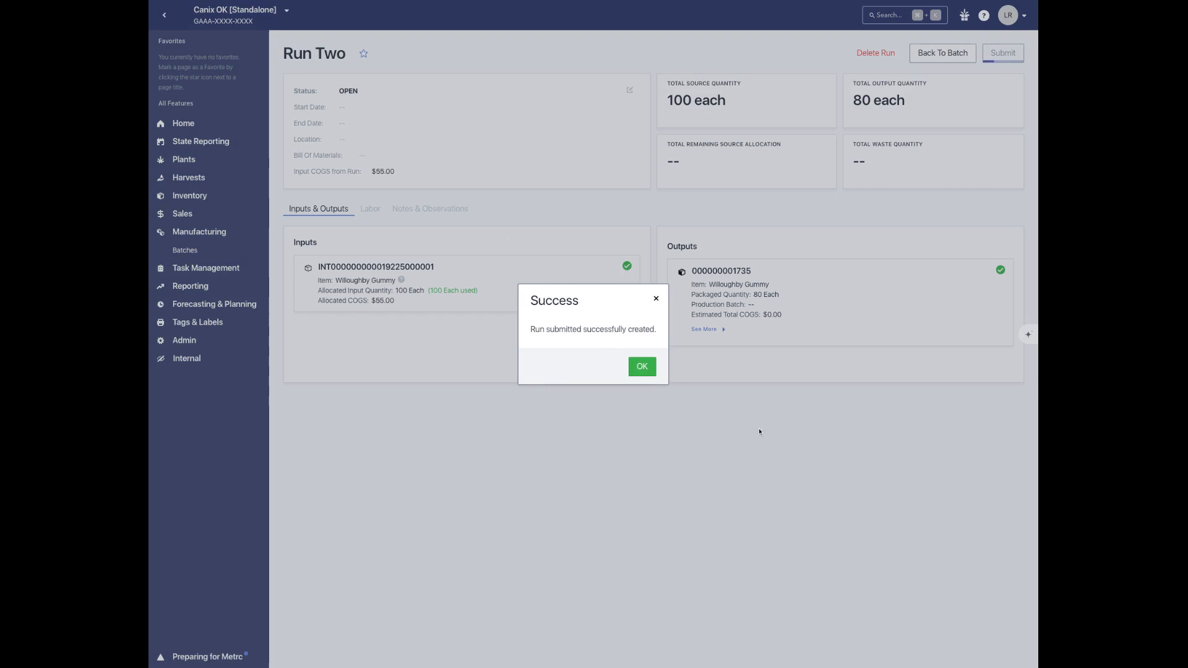
click(633, 367)
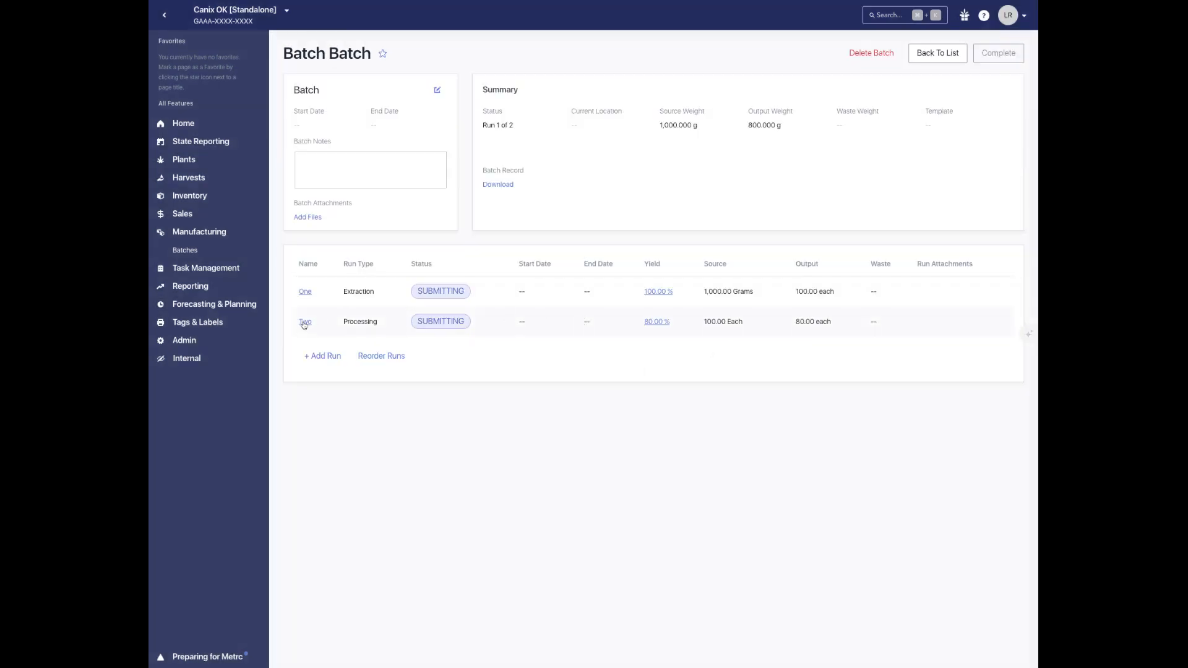
Step: Reopen run Two from the batch and check its output package's tag
click(305, 322)
drag(760, 273, 690, 272)
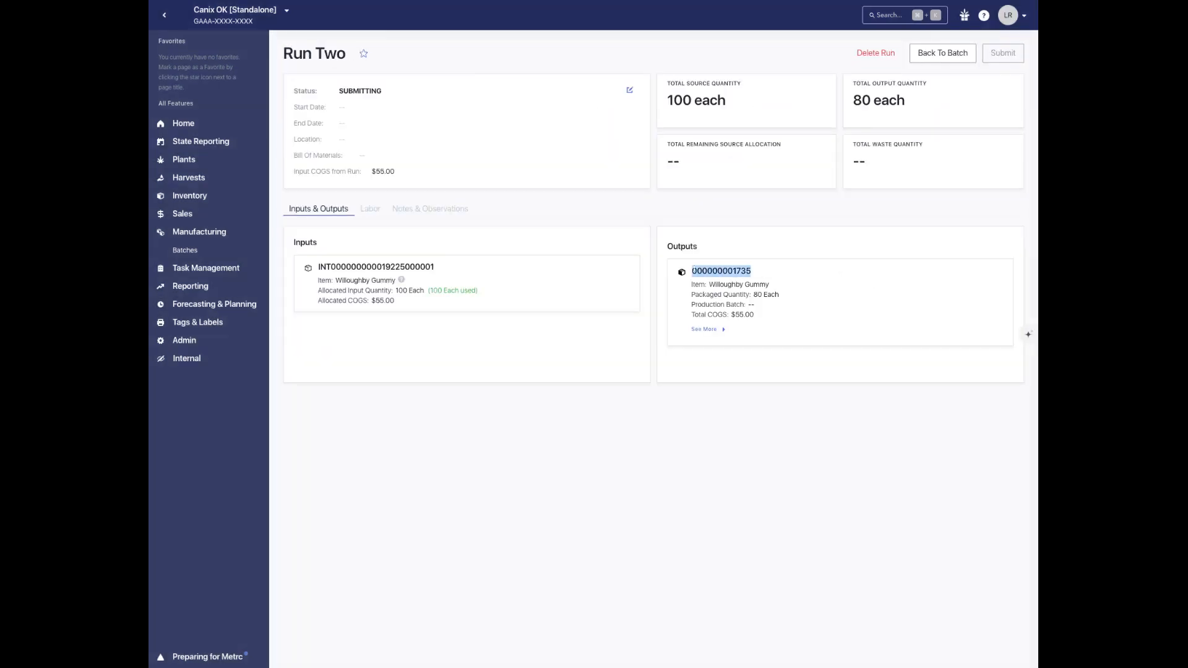
click(660, 424)
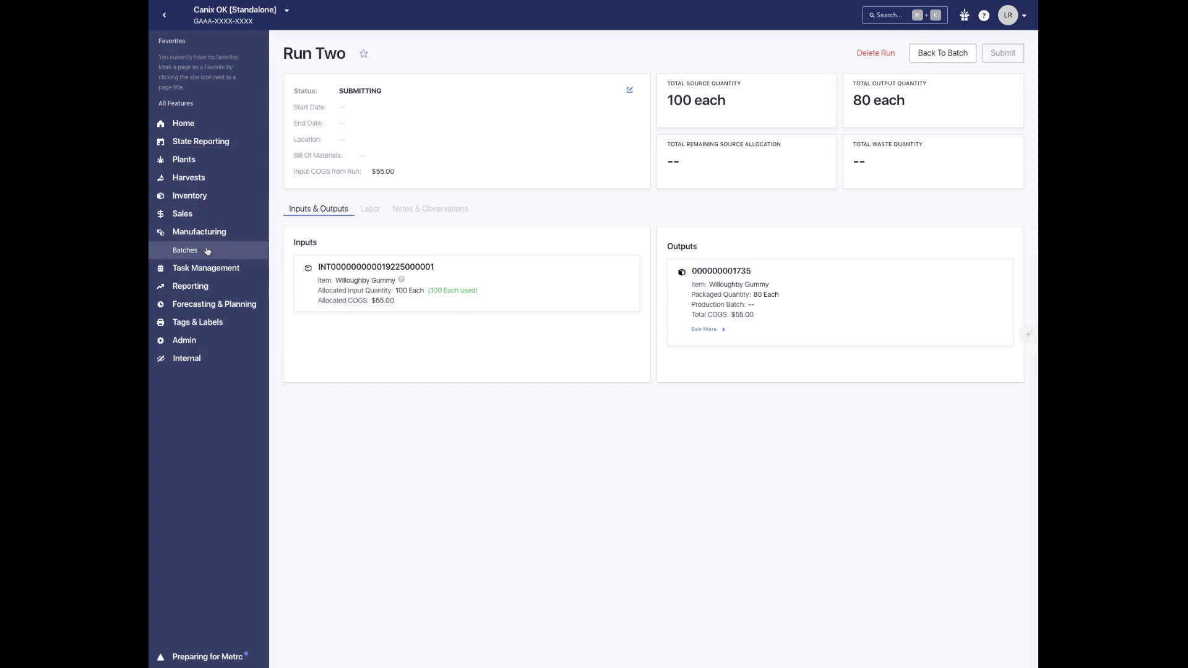
Step: Return to the Intermediary Products list, widen the Item Name and Tag columns, and check the status of run One's Willoughby Gummy product
click(933, 55)
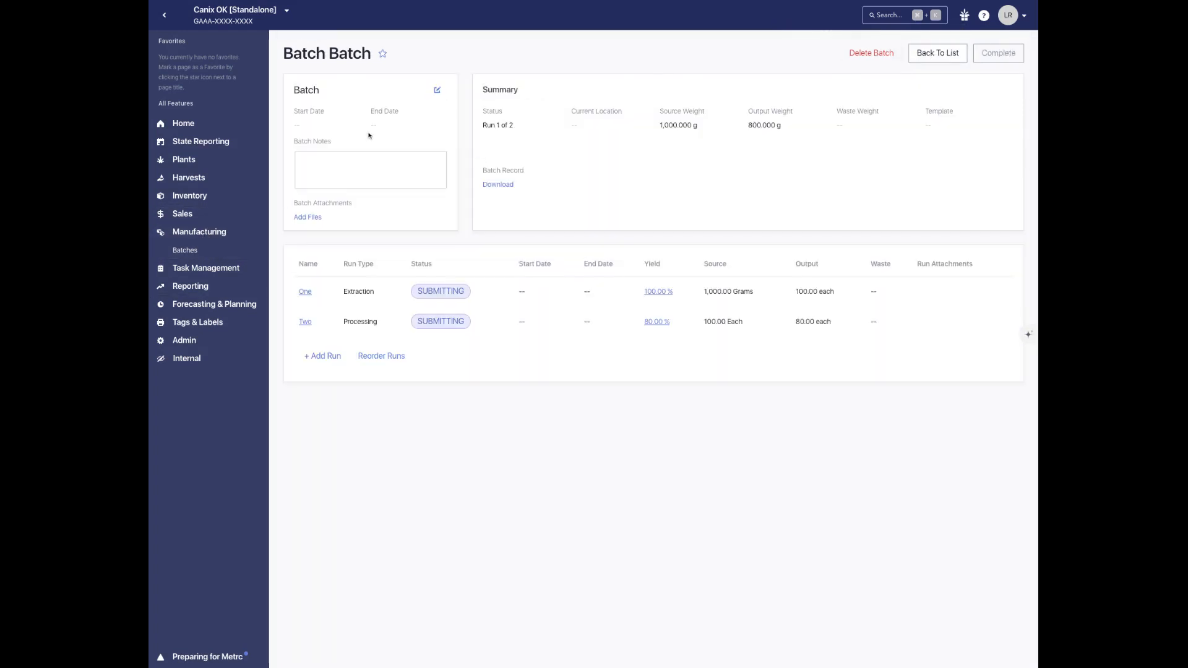
click(241, 250)
click(364, 46)
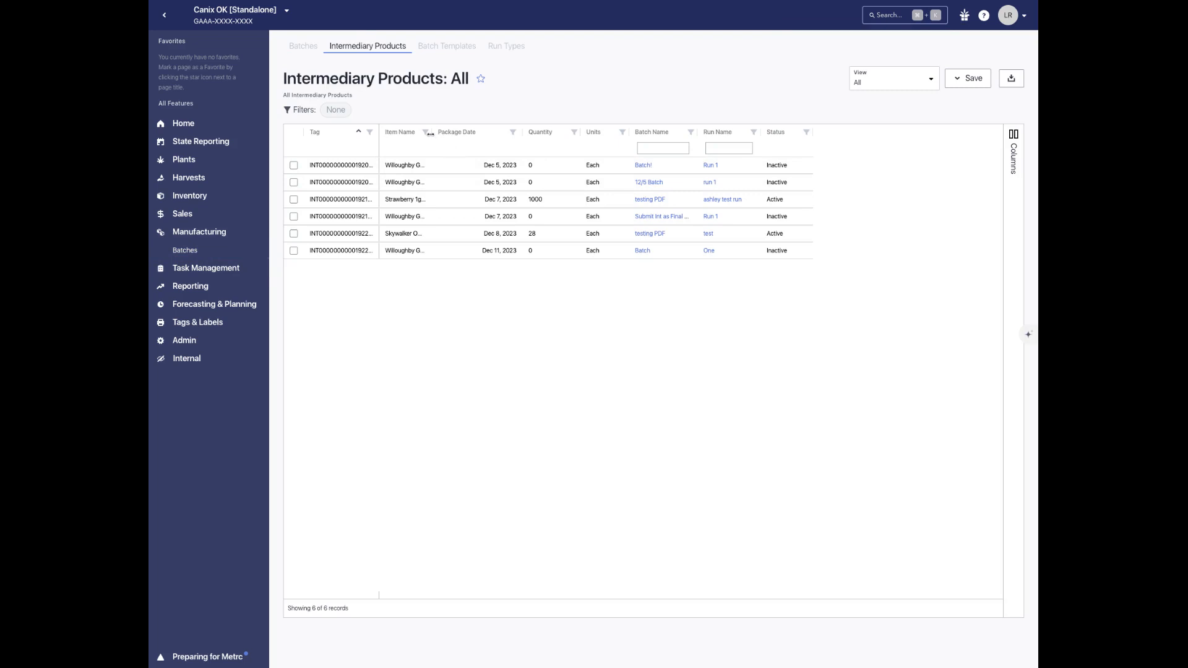
drag(431, 133, 475, 133)
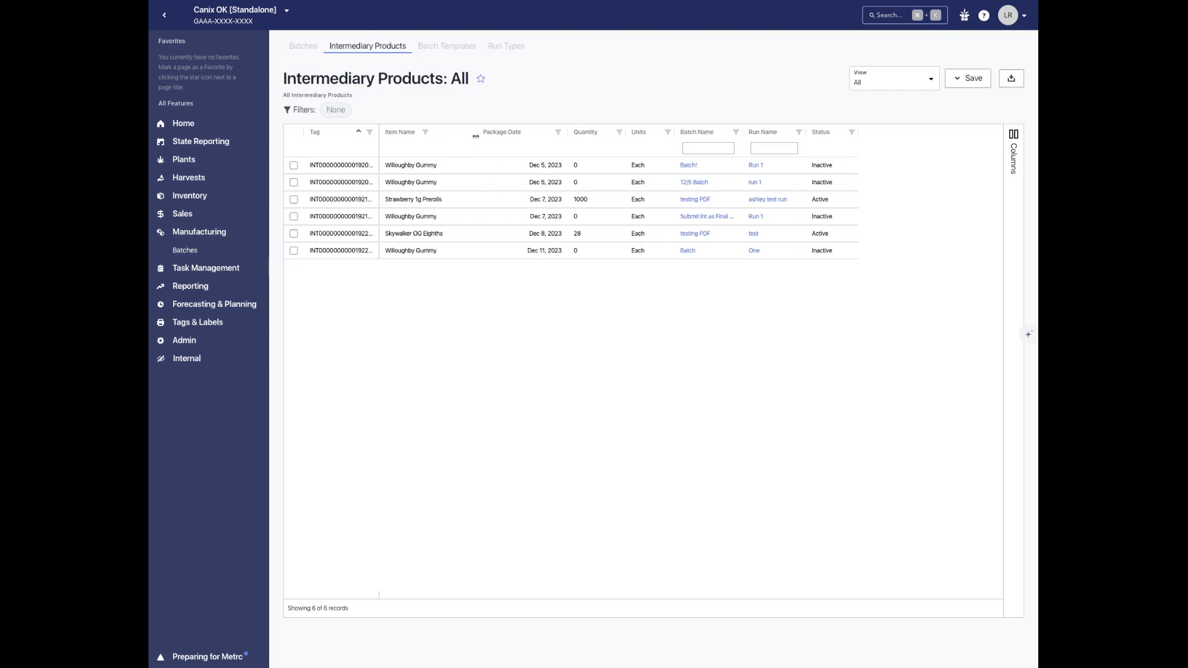
double_click(379, 132)
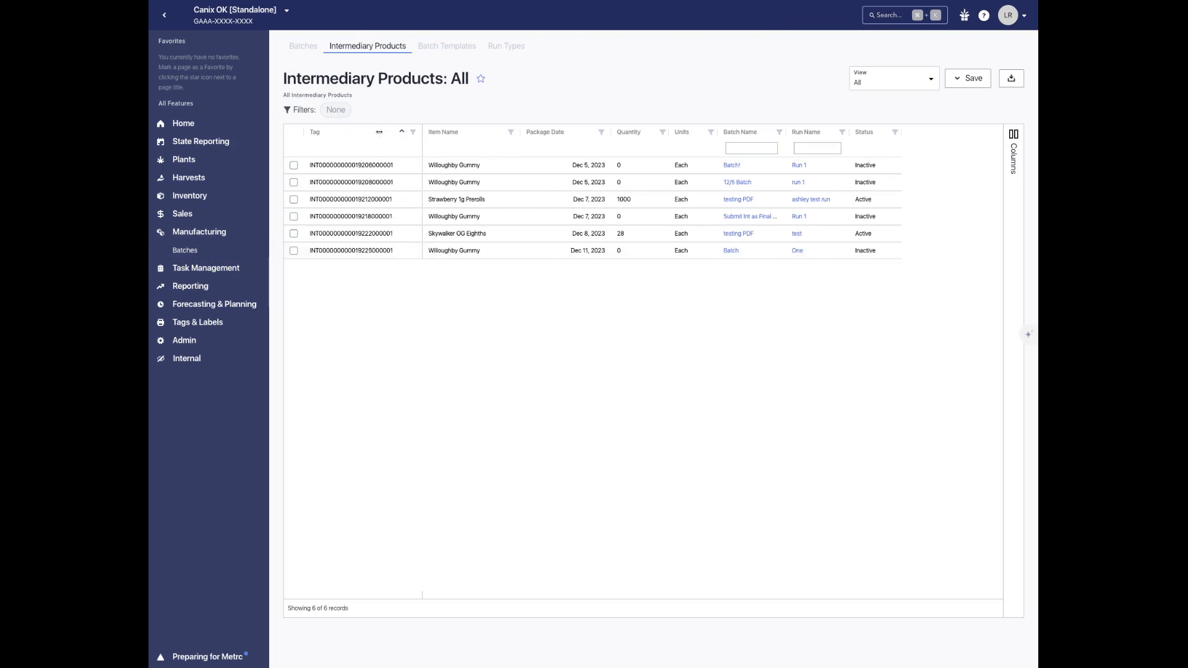
click(871, 251)
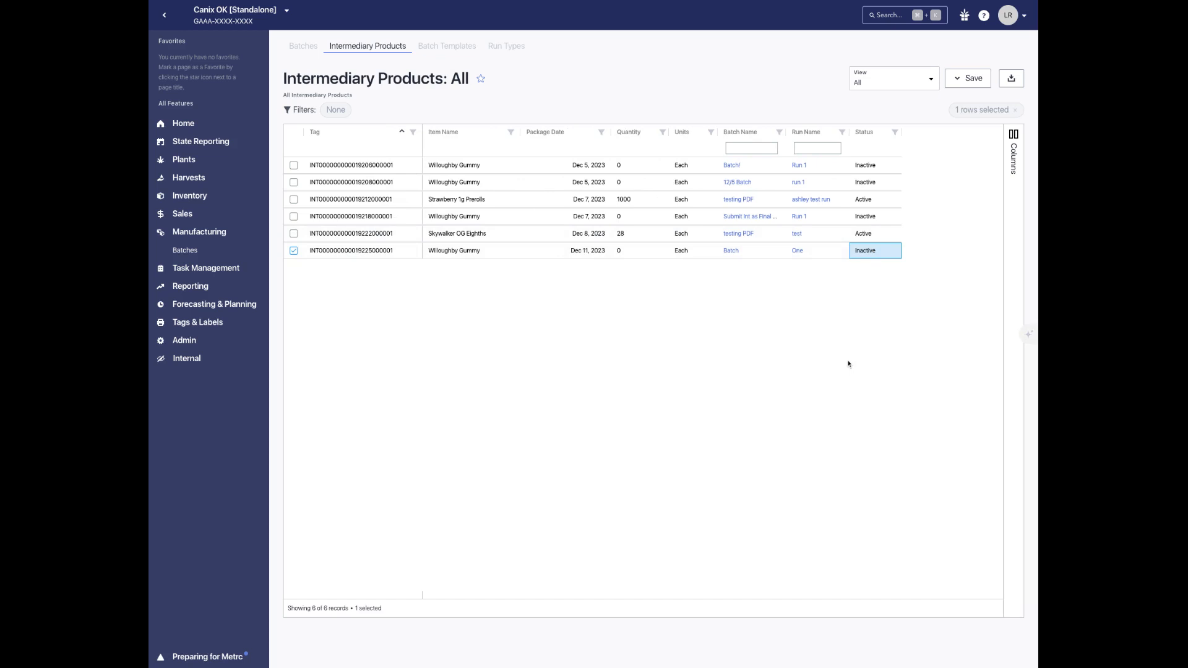
click(294, 251)
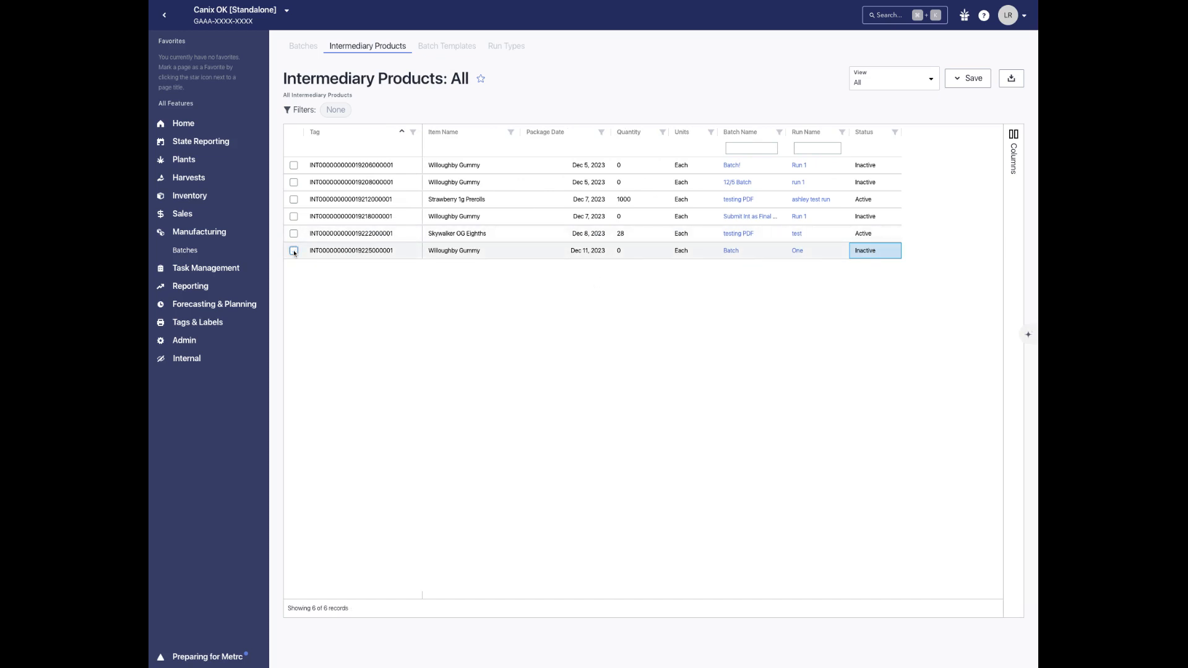
Step: Open the active inventory packages list and clear the existing Tag filter
click(188, 196)
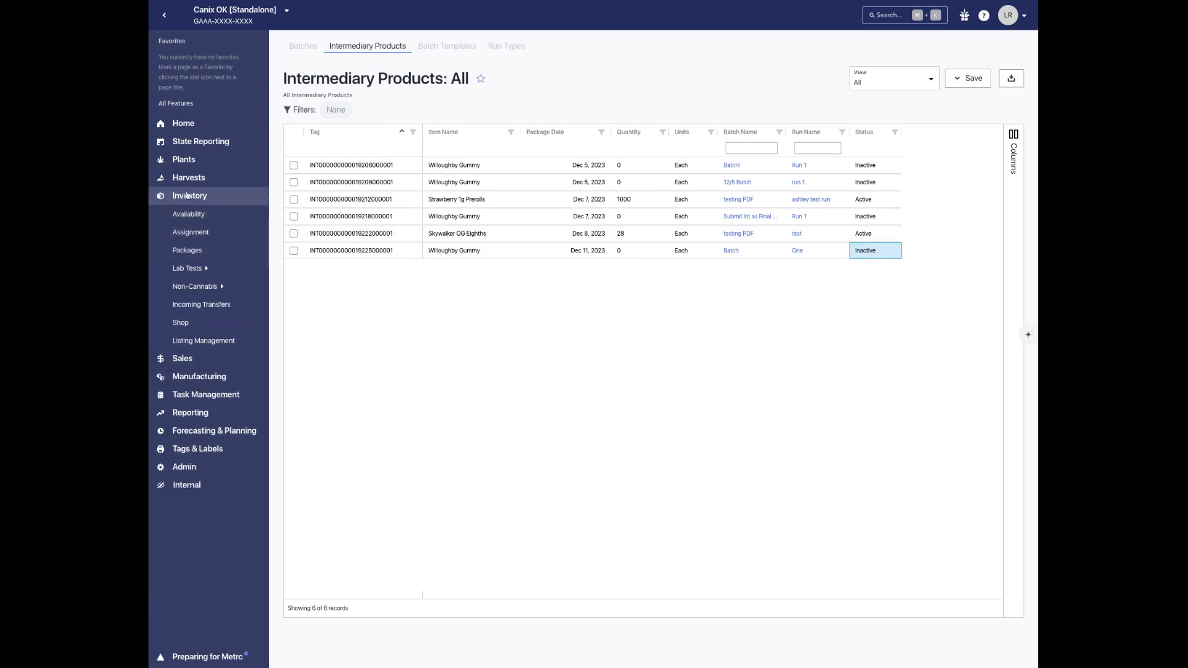
click(232, 256)
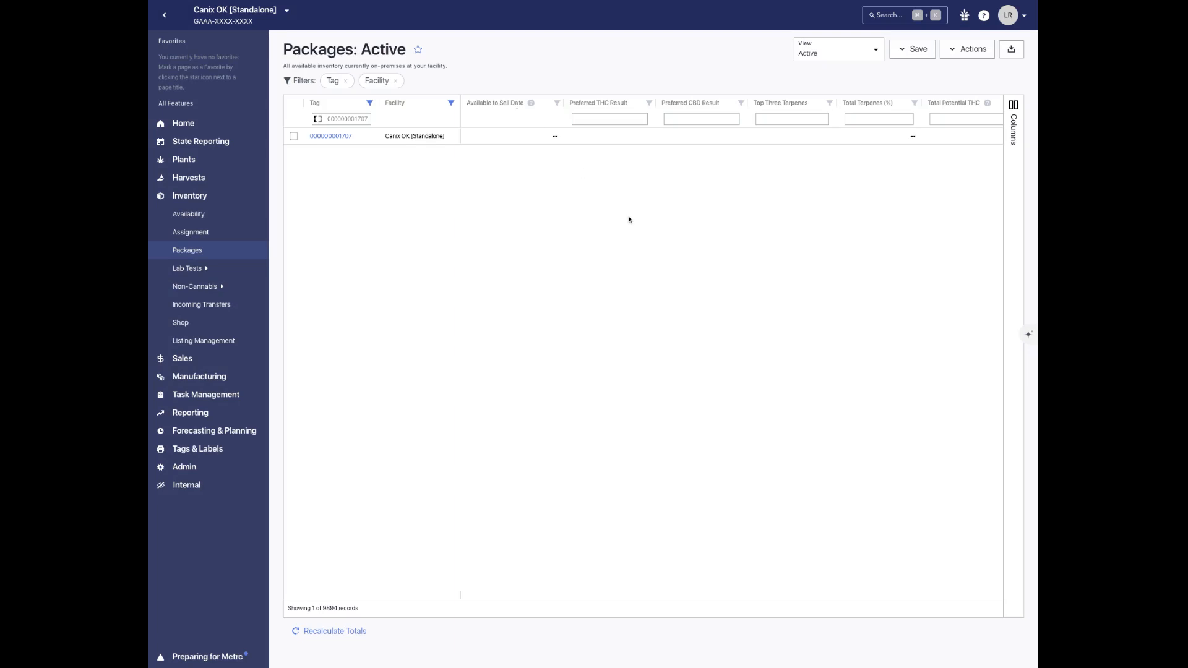
scroll(630, 220, right, 10)
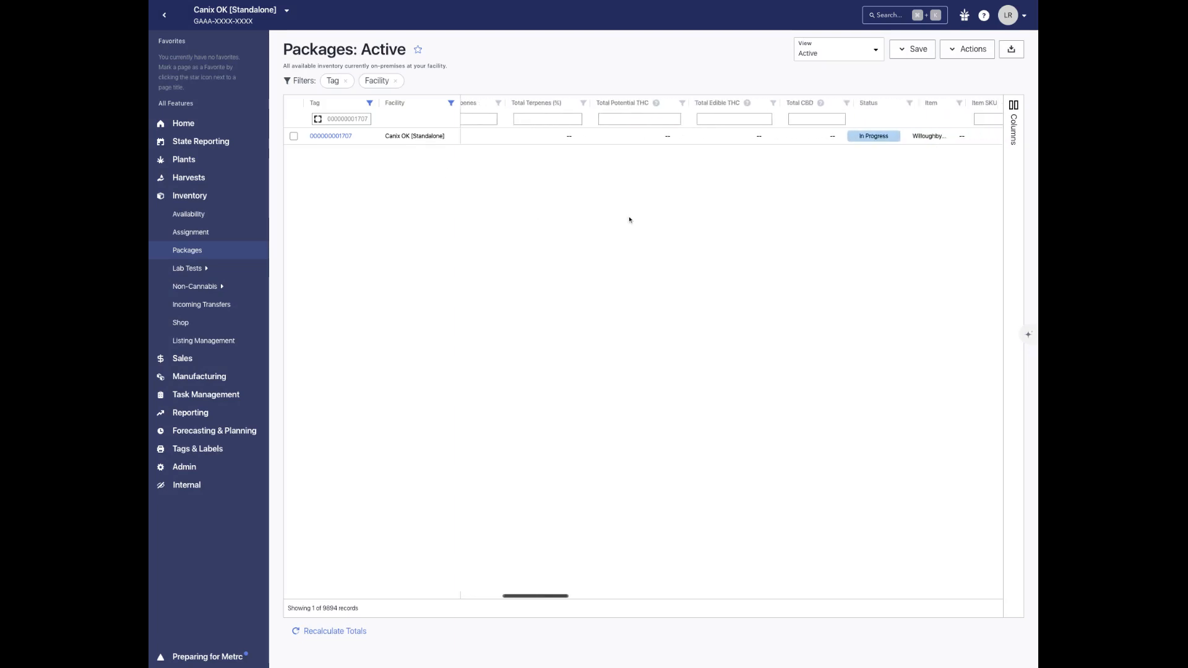
double_click(349, 123)
key(BackSpace)
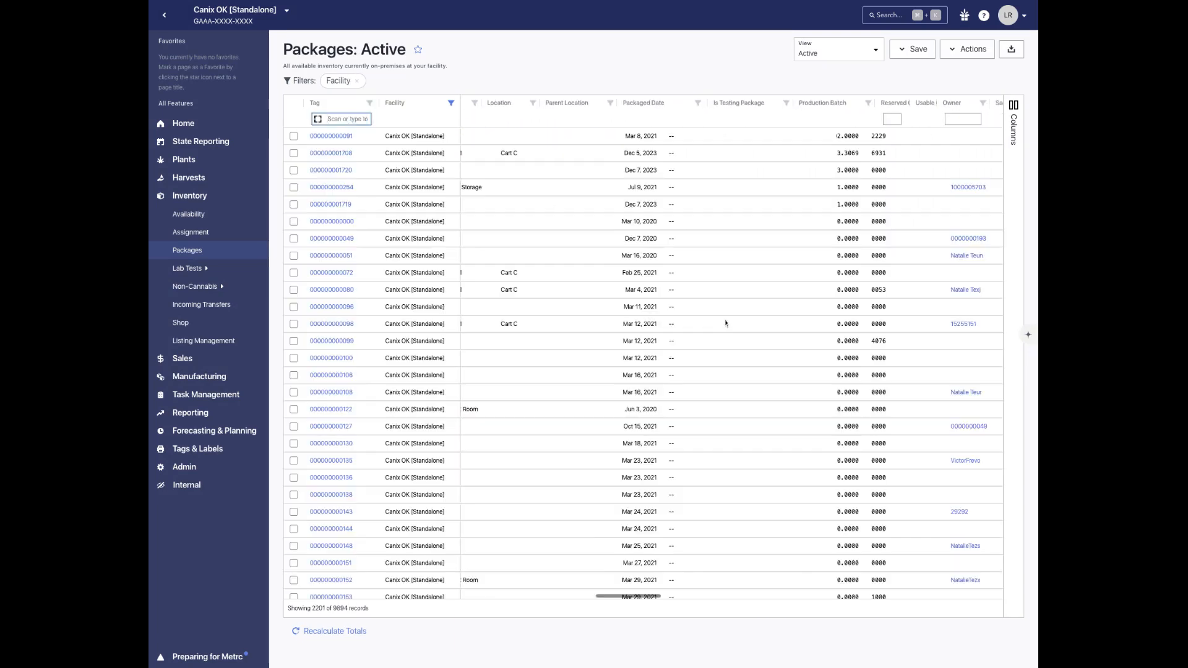
Step: Sort the active packages by Packaged Date with the newest first
scroll(726, 322, right, 10)
scroll(747, 95, left, 10)
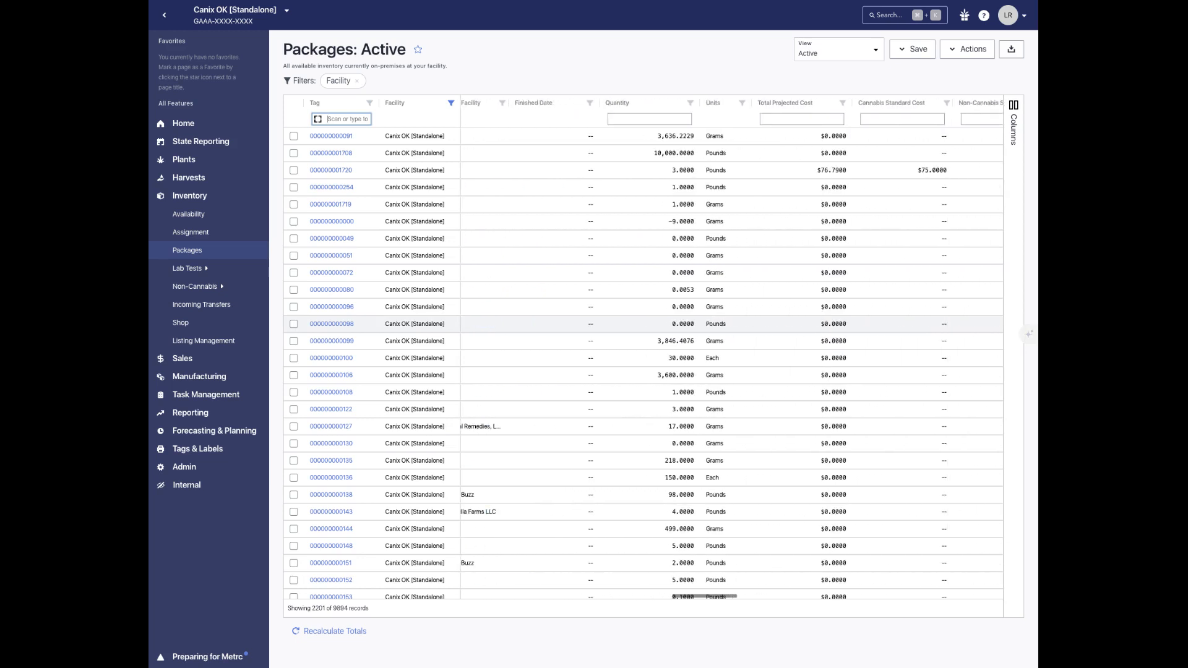
click(746, 103)
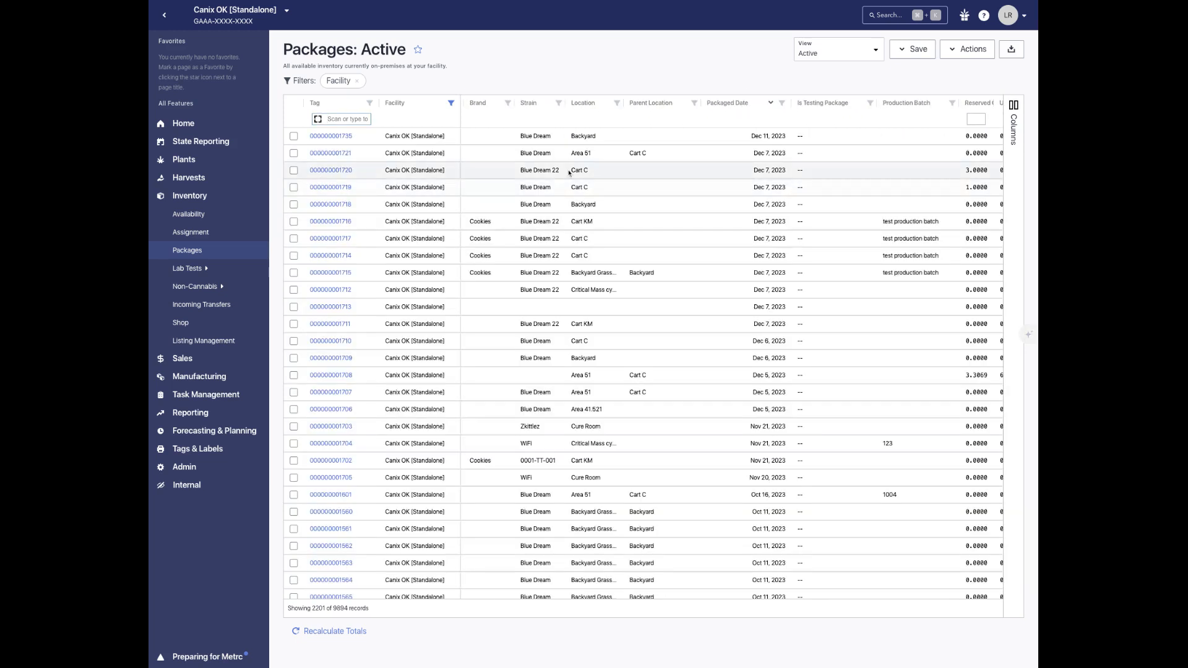
Step: Open the full details of the Backyard package dated Dec 11, 2023, and check its source packages and tag
click(331, 136)
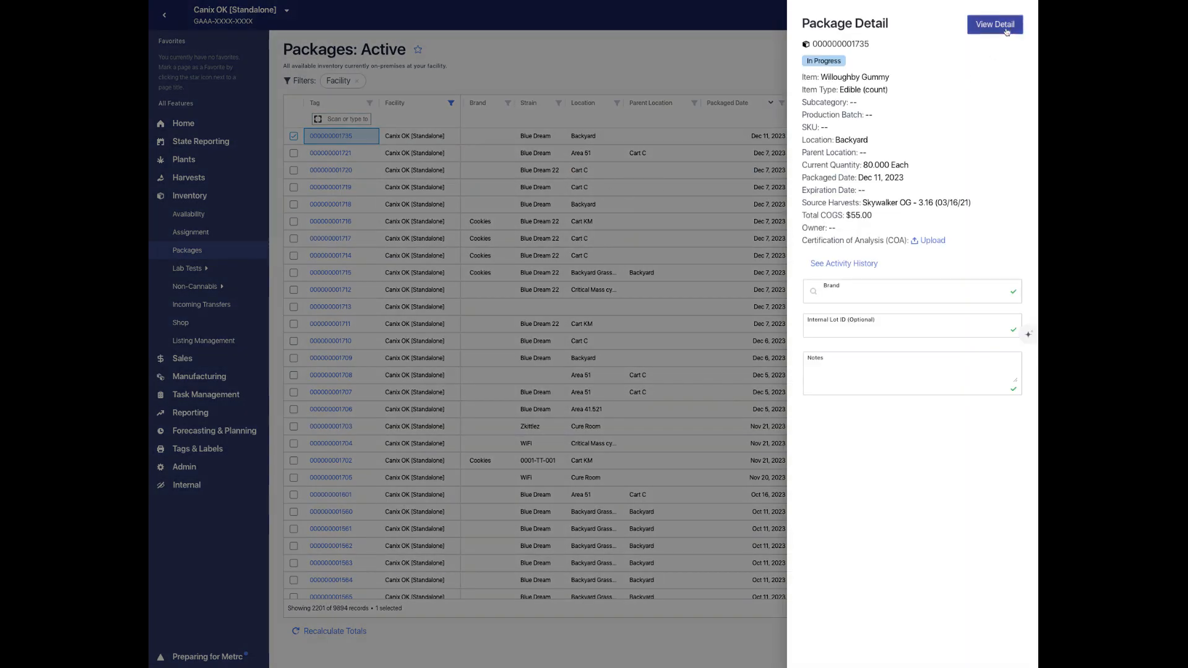
click(994, 24)
scroll(826, 355, down, 1)
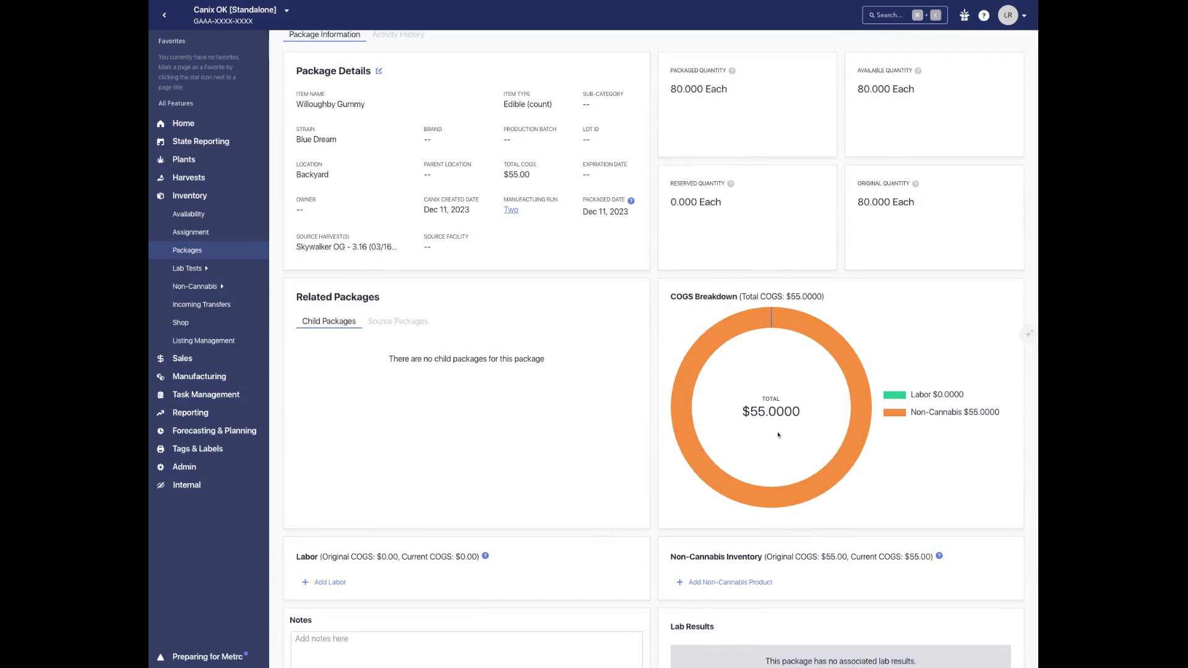
click(399, 323)
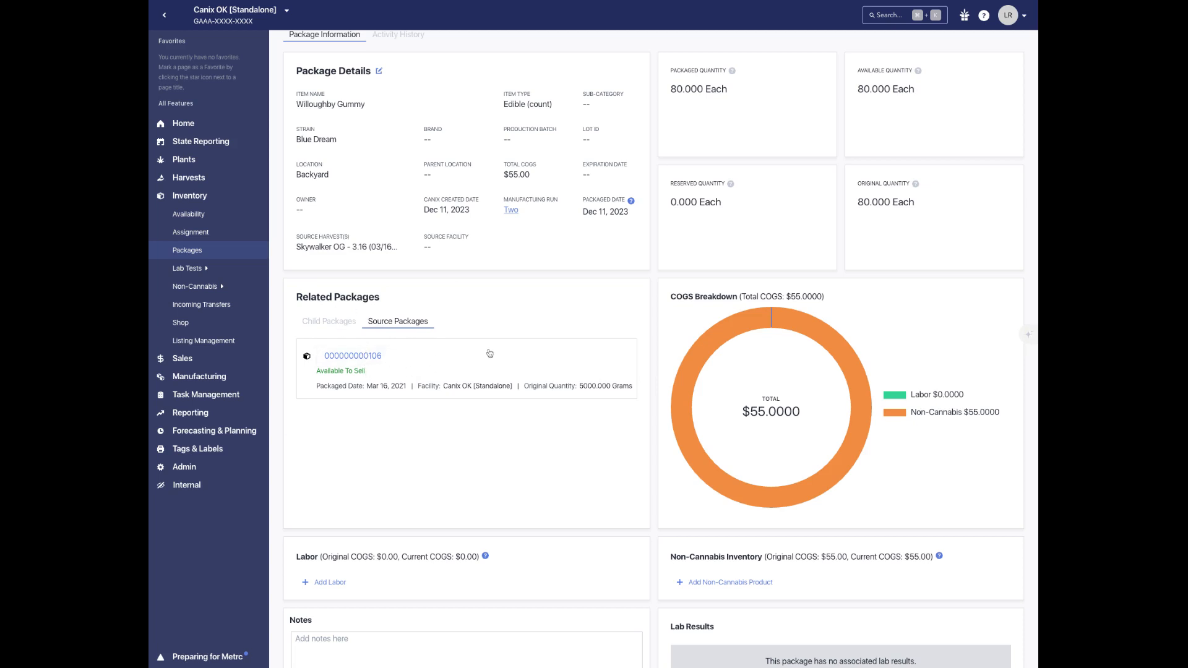
scroll(396, 50, up, 1)
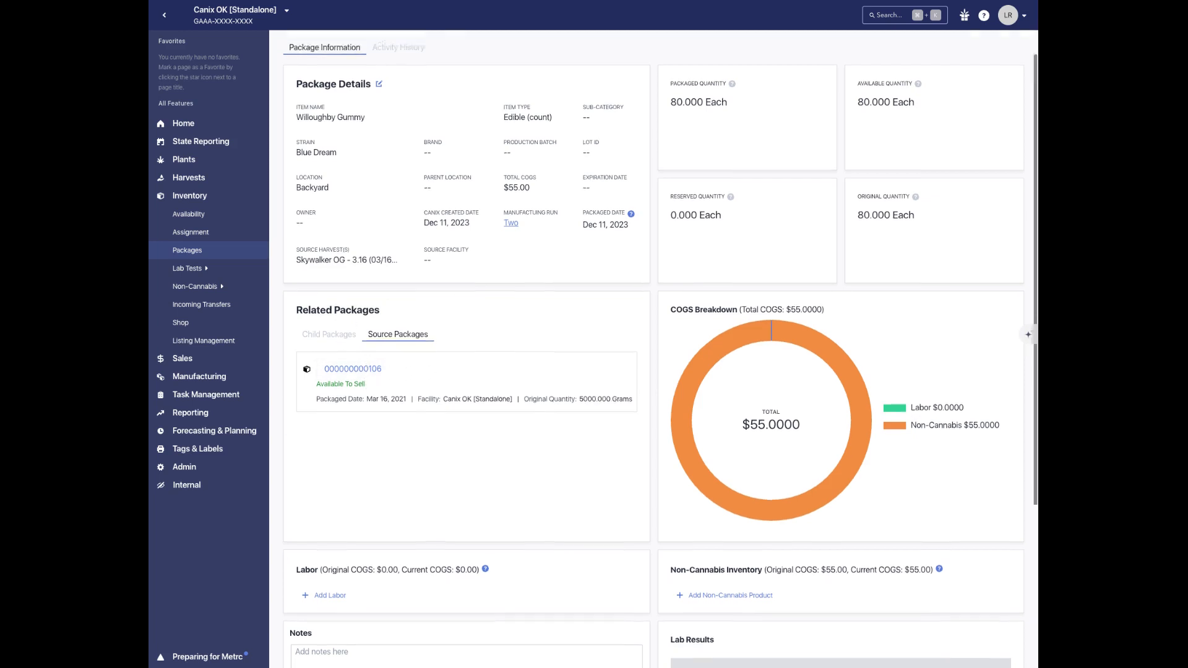
drag(400, 50, 297, 49)
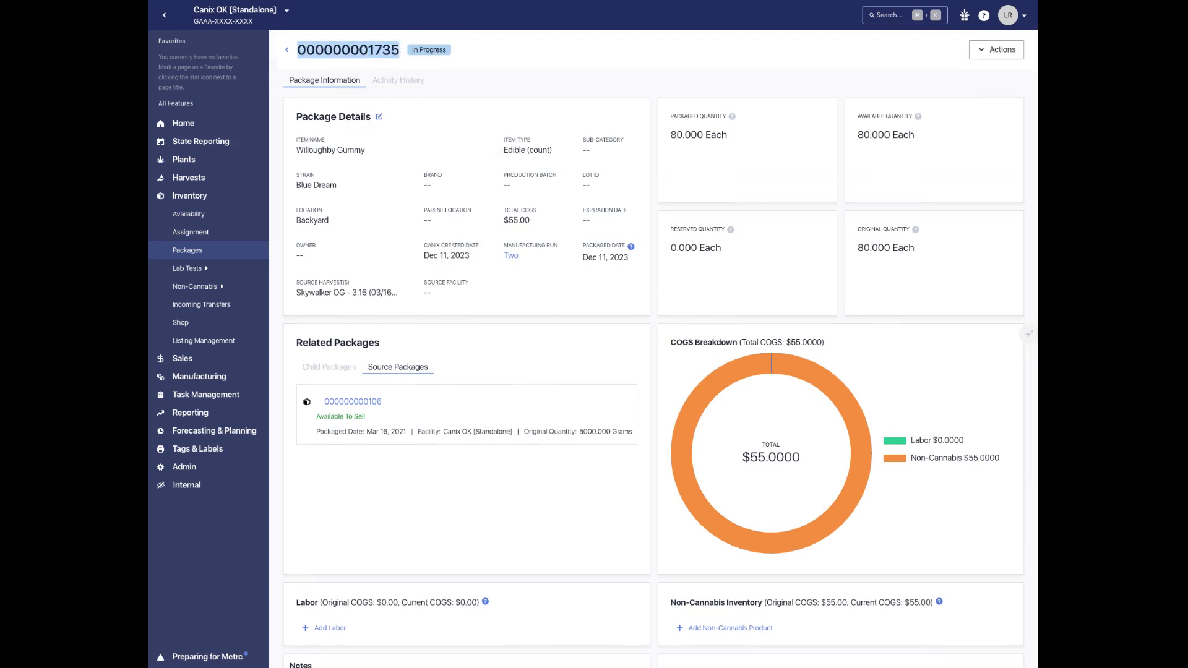
Step: Return to the Intermediary Products list and widen the Tag column to fit the full tags
click(235, 379)
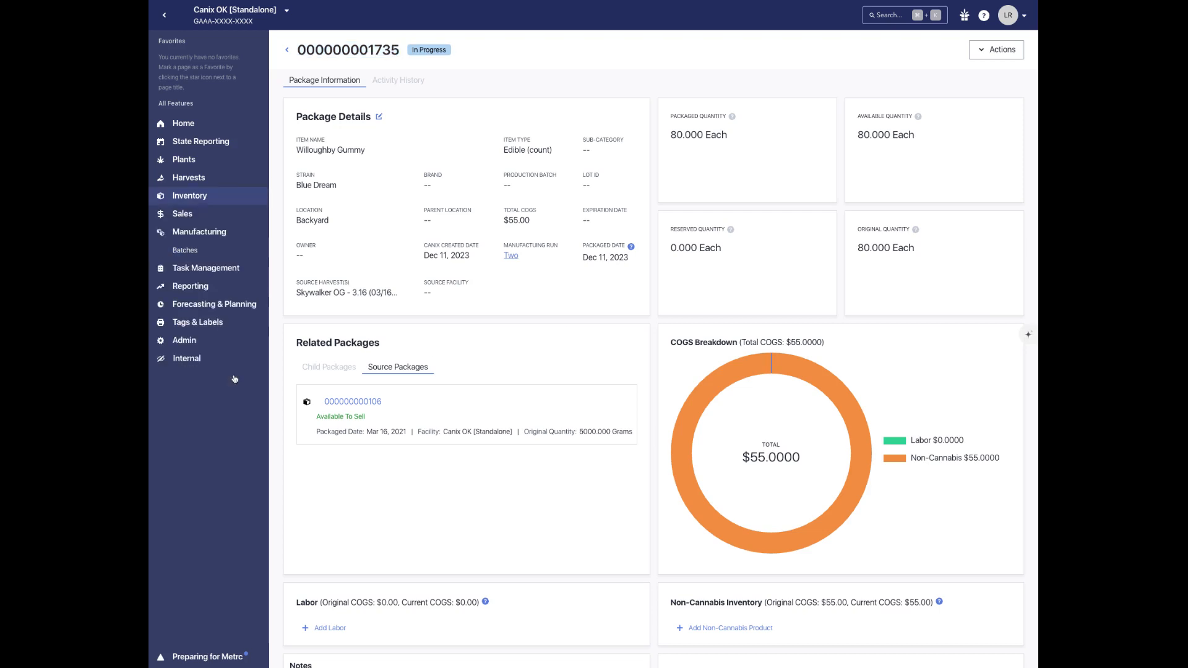
click(181, 250)
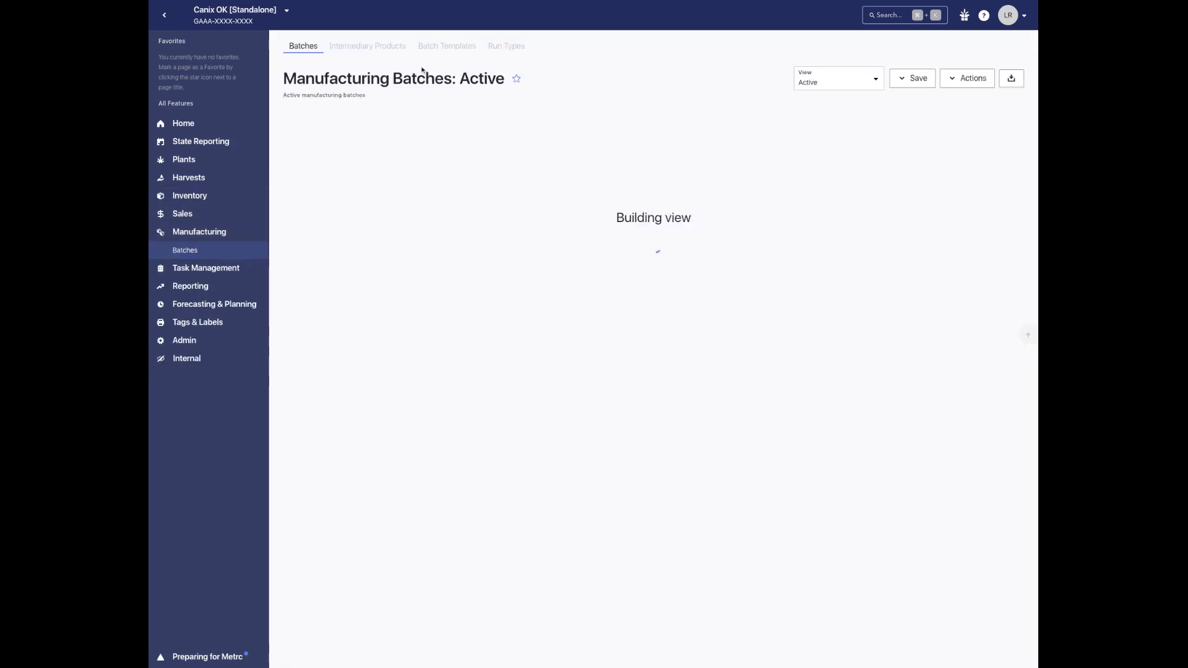
click(362, 45)
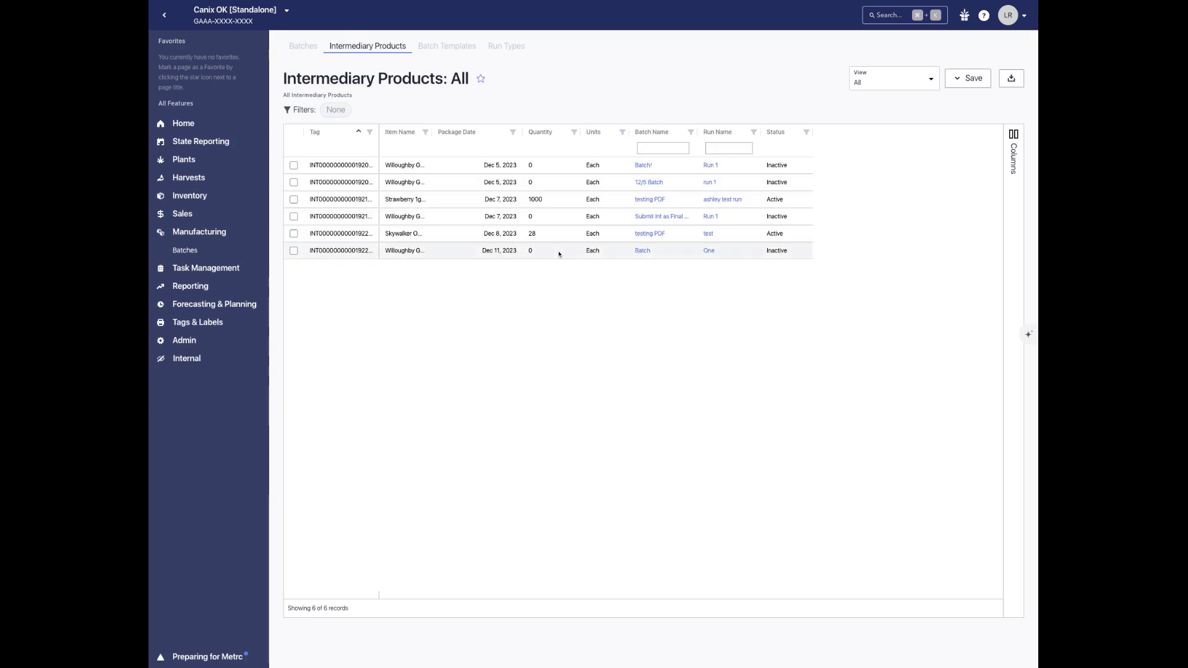
drag(378, 134, 426, 137)
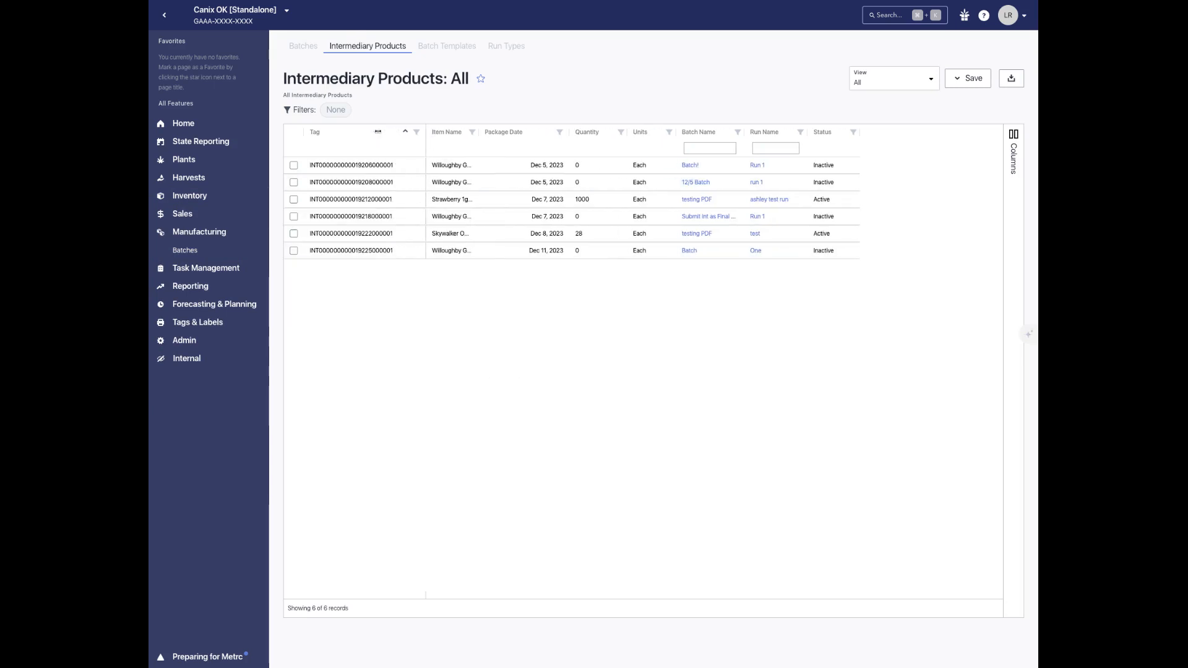